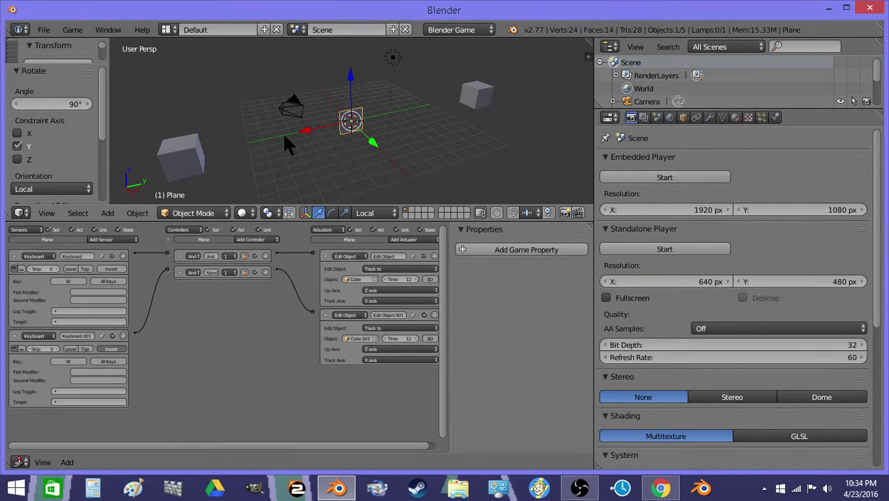
# Rename the cube at Y -12 as Left
pyautogui.click(183, 155)
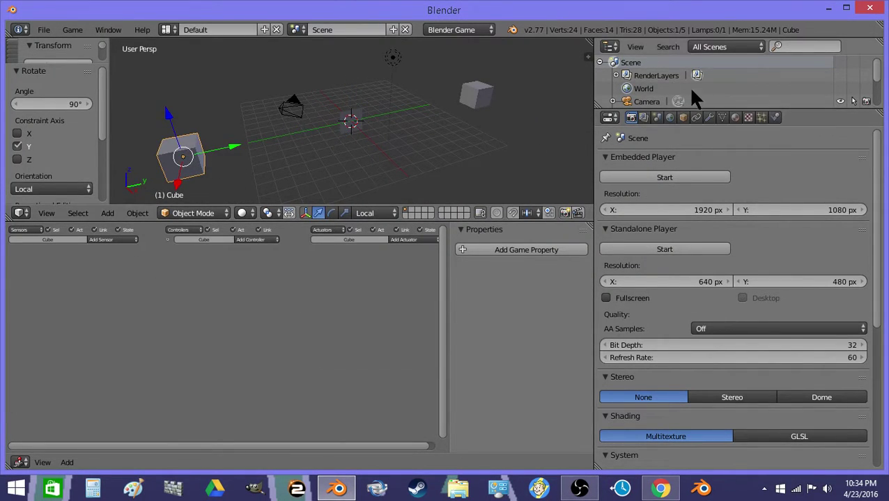
pyautogui.click(683, 117)
pyautogui.click(661, 161)
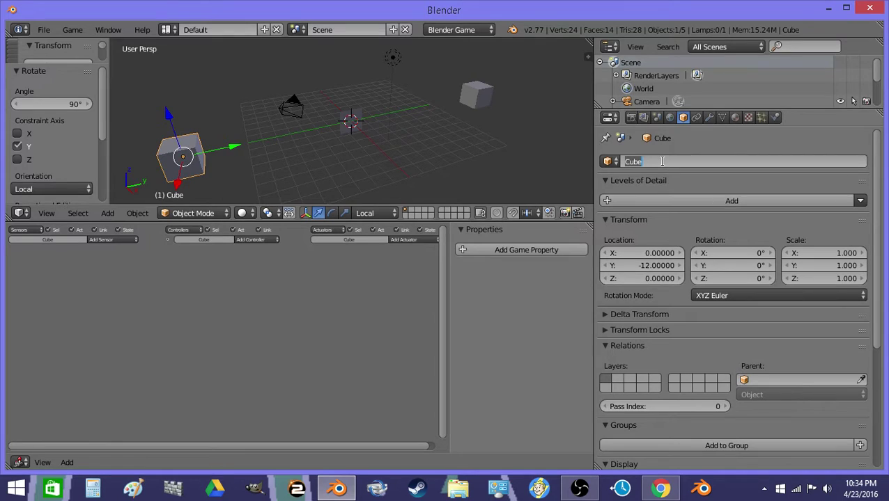
pyautogui.write('Left')
pyautogui.press('Return')
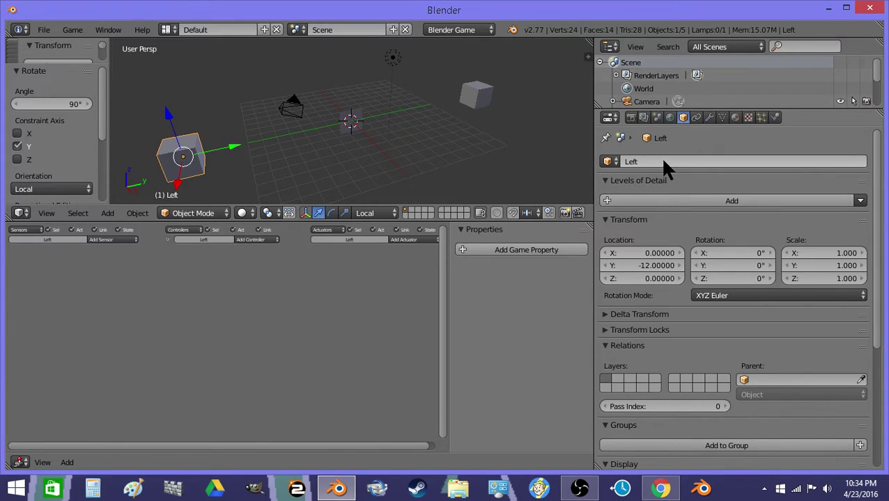
# Rename the cube on the opposite side of the plane as Right
pyautogui.rightClick(478, 90)
pyautogui.click(703, 157)
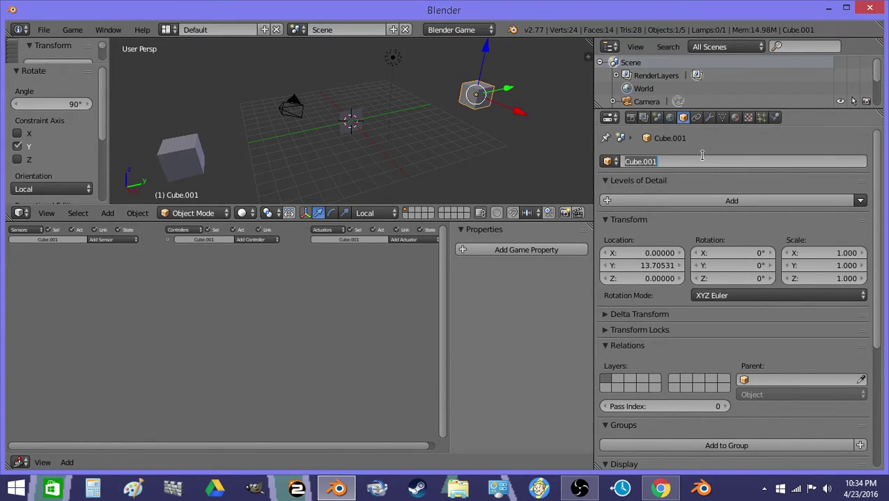
pyautogui.write('Ro')
pyautogui.press('Return')
# In wireframe display, duplicate a corner vertex of the plane in place and snap the copy to the 3D cursor
pyautogui.press('a')
pyautogui.rightClick(340, 125)
pyautogui.scroll(2, 345, 129)
pyautogui.press('Tab')
pyautogui.press('z')
pyautogui.scroll(8, 343, 129)
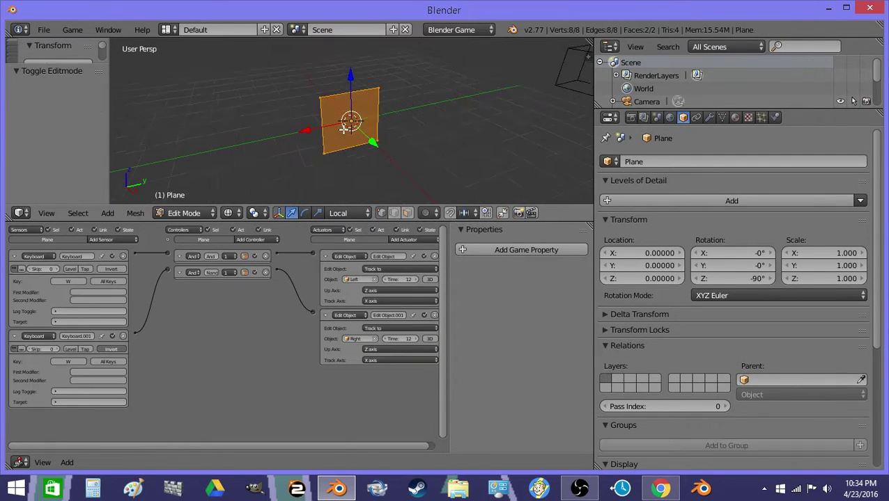
pyautogui.scroll(-1, 303, 198)
pyautogui.rightClick(298, 189)
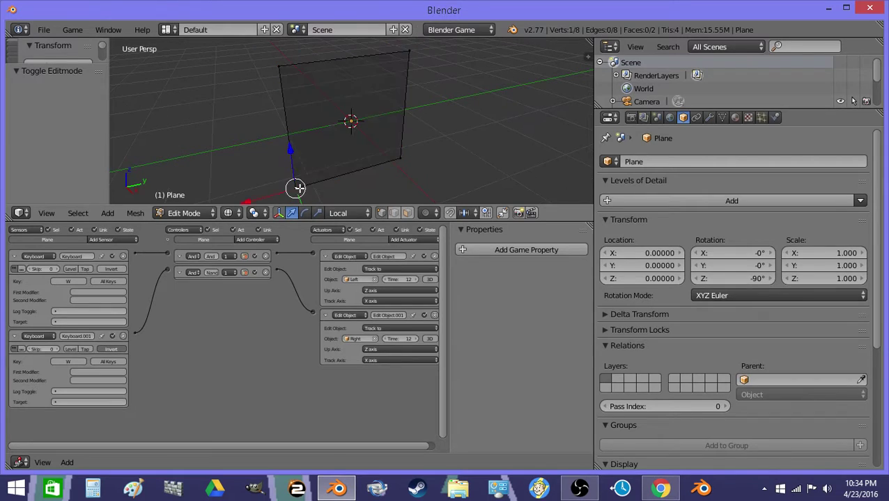
pyautogui.hotkey('shift', 'd')
pyautogui.rightClick(327, 155)
pyautogui.hotkey('shift', 's')
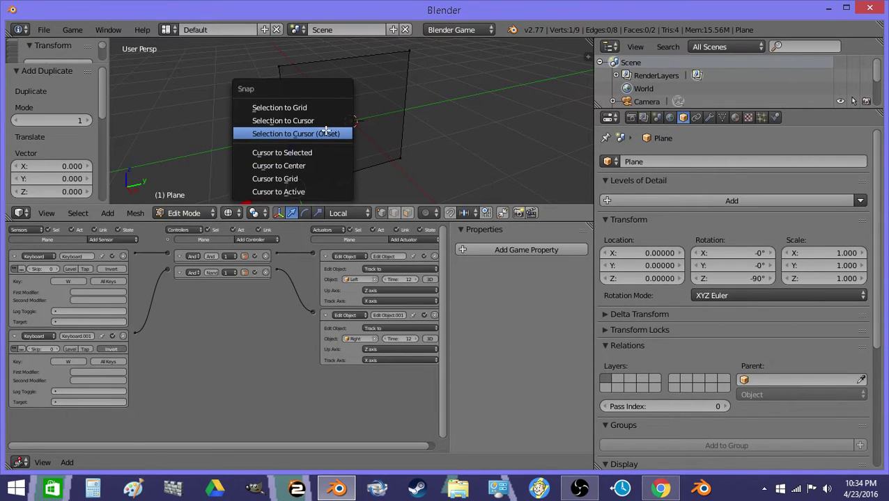
pyautogui.click(323, 121)
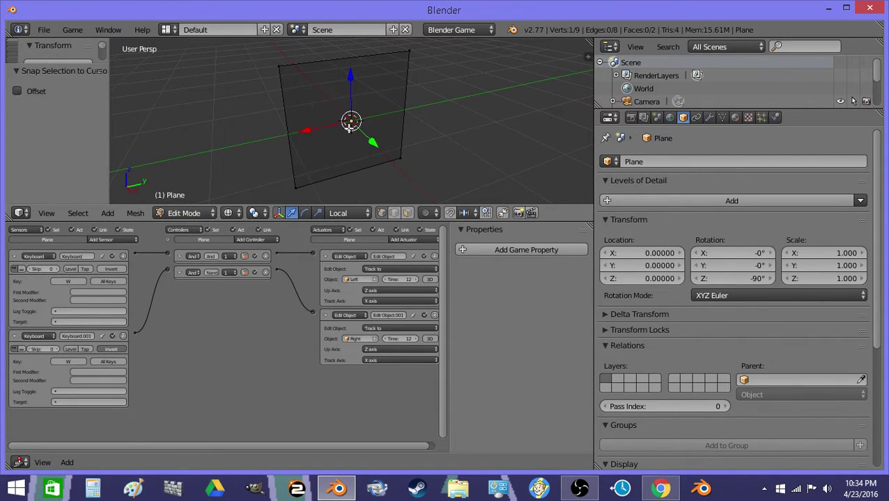
# Vertex-parent the Left and Right cubes to the plane's new centre vertex
pyautogui.scroll(-3, 351, 129)
pyautogui.scroll(-3, 350, 129)
pyautogui.press('Tab')
pyautogui.rightClick(230, 148)
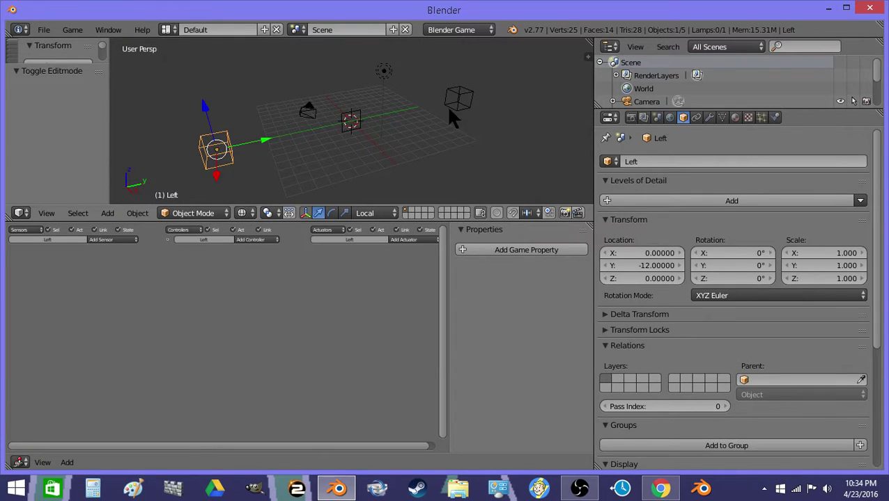
pyautogui.keyDown('shift'); pyautogui.rightClick(449, 108); pyautogui.keyUp('shift')
pyautogui.scroll(4, 362, 147)
pyautogui.rightClick(359, 146)
pyautogui.press('Tab')
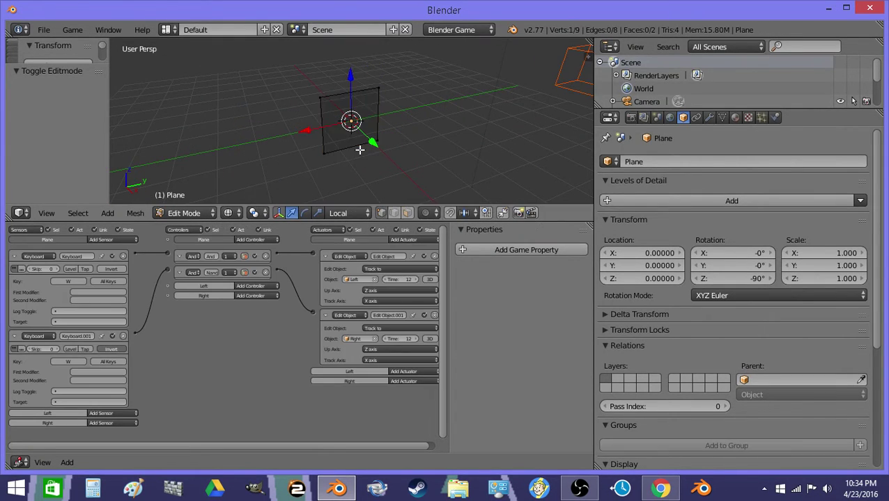
pyautogui.scroll(1, 351, 133)
pyautogui.hotkey('ctrl', 'p')
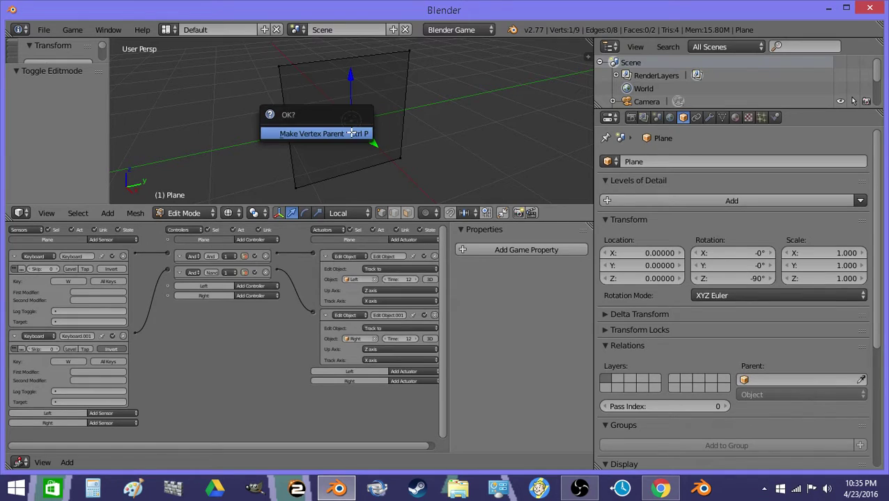
pyautogui.click(351, 131)
pyautogui.scroll(-4, 351, 130)
pyautogui.press('Tab')
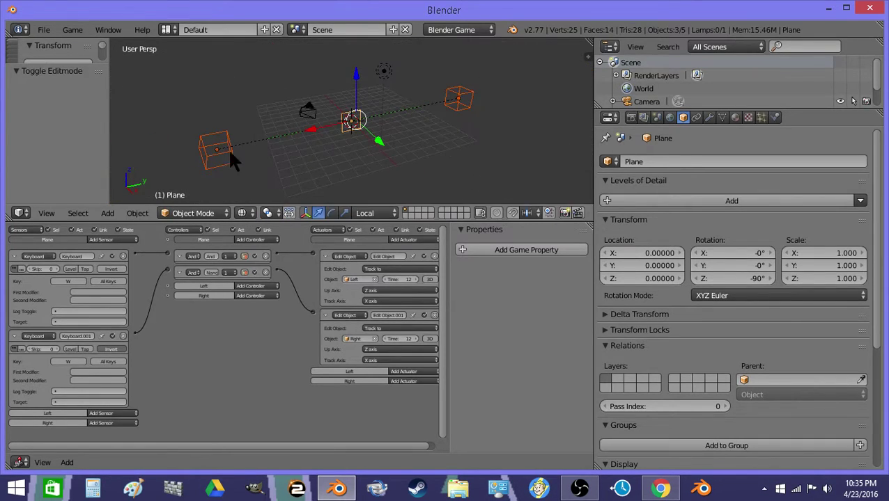
# Check how the parented cubes follow trial moves and rotations of the plane, cancelling each transform, and test-run the game
pyautogui.press('a')
pyautogui.rightClick(216, 150)
pyautogui.rightClick(461, 100)
pyautogui.rightClick(361, 127)
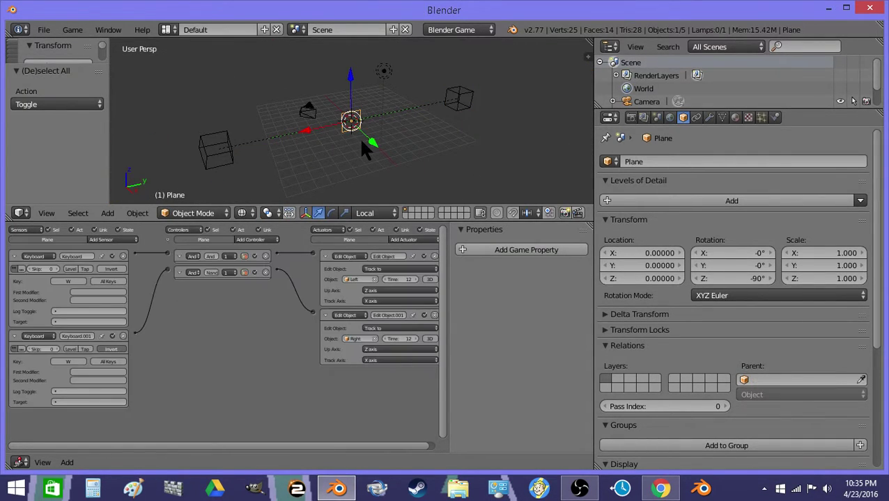
pyautogui.scroll(2, 359, 136)
pyautogui.press('a')
pyautogui.moveTo(359, 119); pyautogui.dragTo(354, 131, button='right')
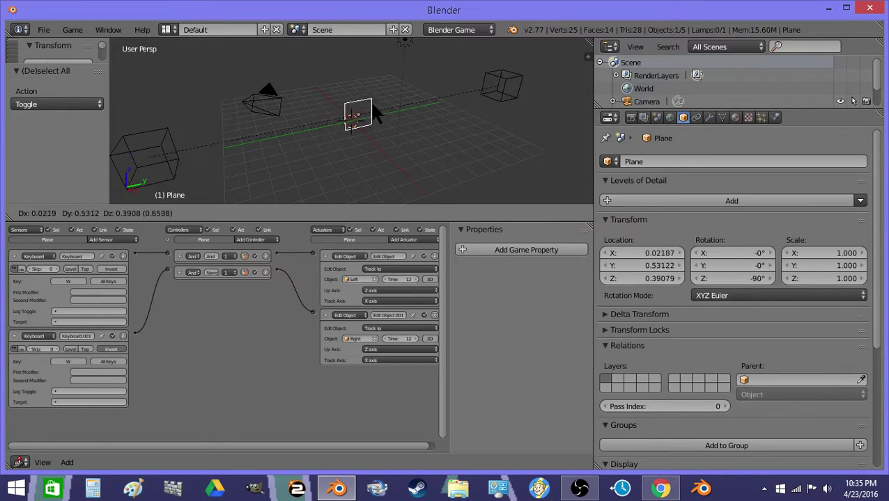
pyautogui.rightClick(365, 115)
pyautogui.press('r')
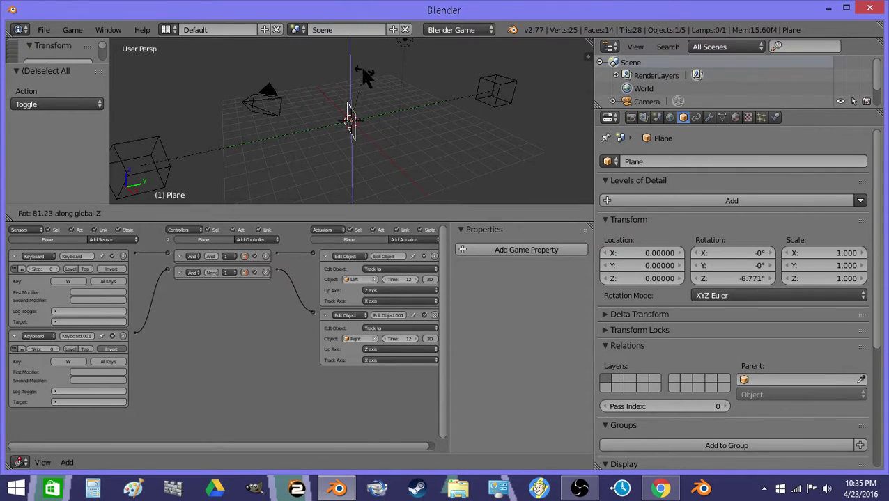
pyautogui.rightClick(395, 137)
pyautogui.press('g')
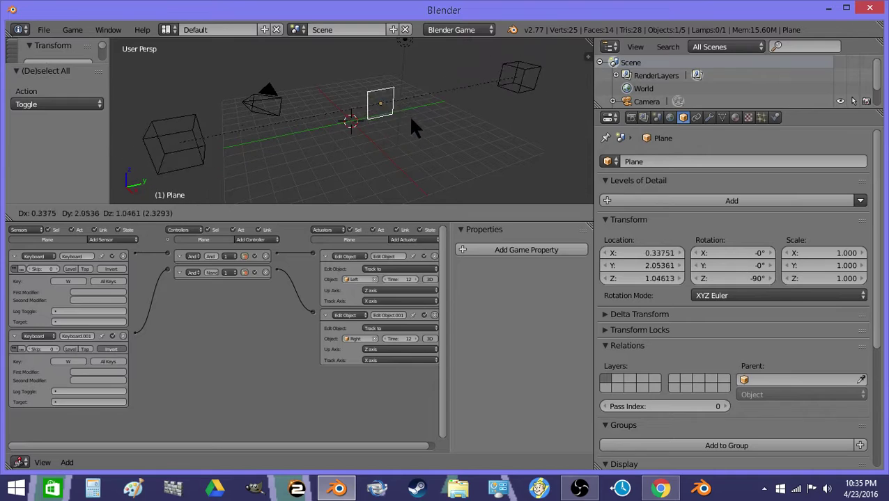
pyautogui.rightClick(390, 127)
pyautogui.press('p')
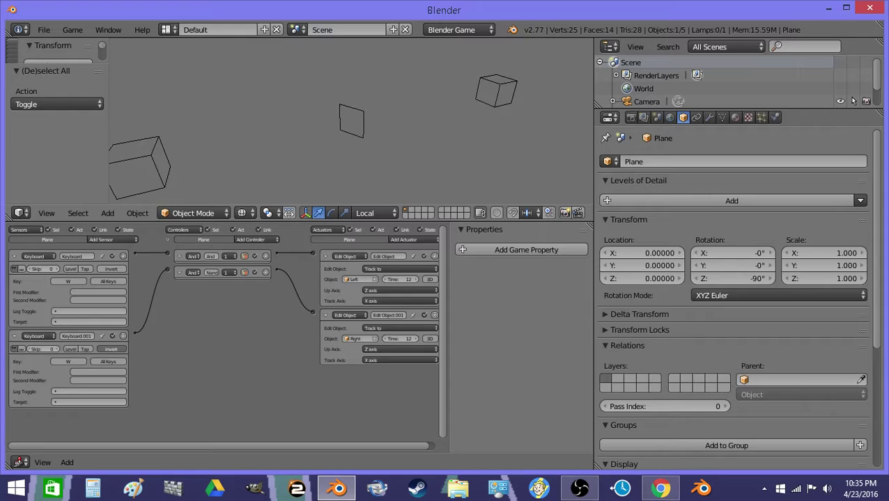
pyautogui.press('Escape')
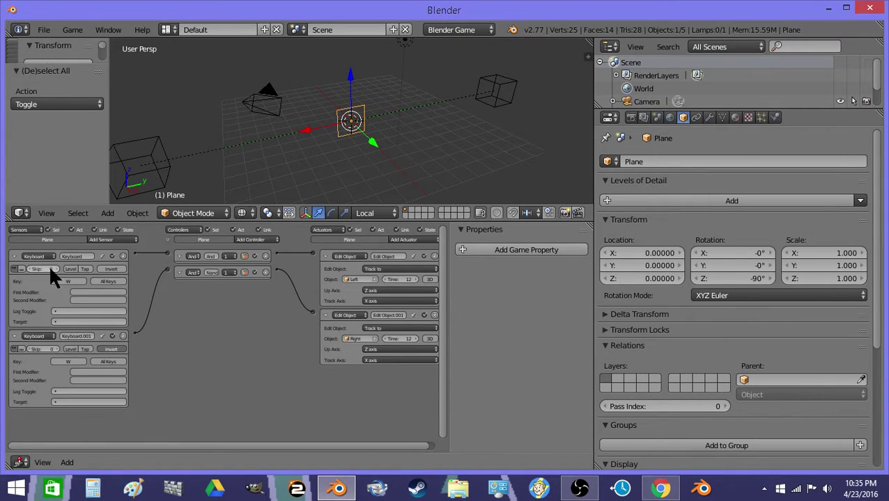
# Remove both Keyboard sensors from the plane and add a Property sensor
pyautogui.click(123, 257)
pyautogui.click(122, 255)
pyautogui.click(111, 240)
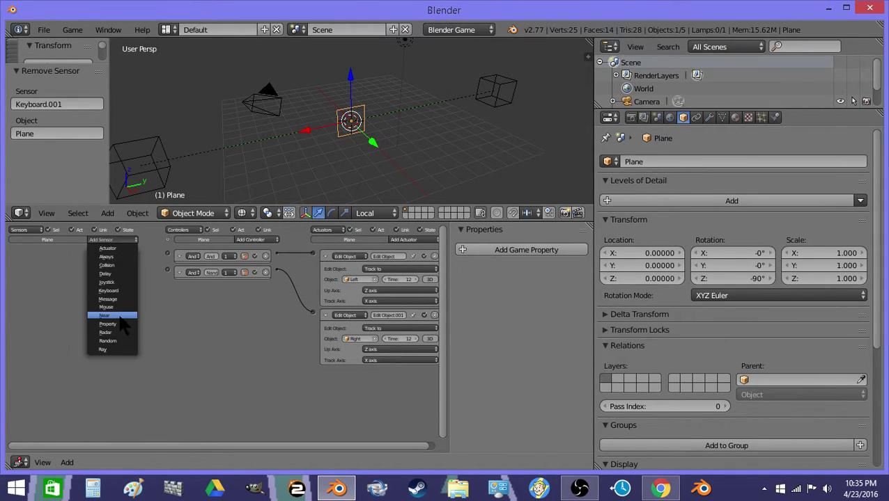
pyautogui.click(119, 324)
pyautogui.click(85, 291)
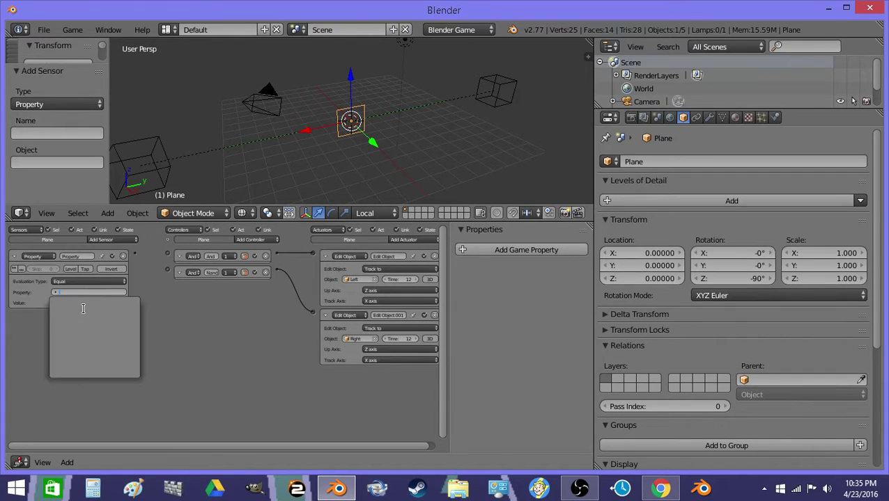
# Add a Boolean game property named Right to the plane
pyautogui.click(479, 250)
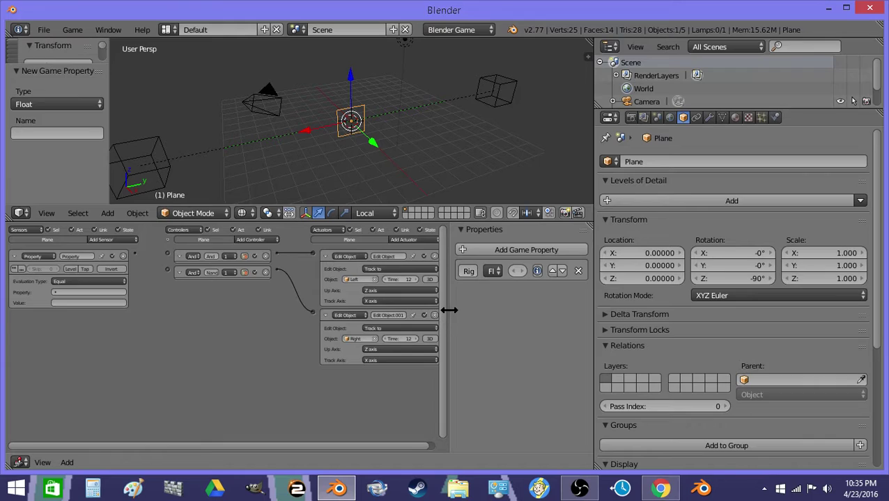
pyautogui.moveTo(444, 307); pyautogui.dragTo(399, 307)
pyautogui.click(468, 272)
pyautogui.click(471, 256)
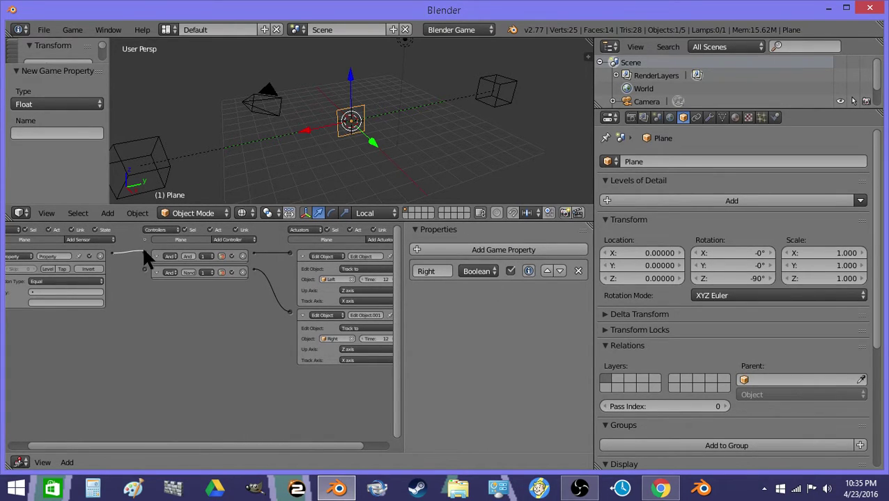
# Set the Property sensor to Right equal to True and link it to the first And controller
pyautogui.click(59, 293)
pyautogui.click(58, 305)
pyautogui.click(54, 303)
pyautogui.press('Return')
pyautogui.moveTo(64, 446); pyautogui.dragTo(43, 446)
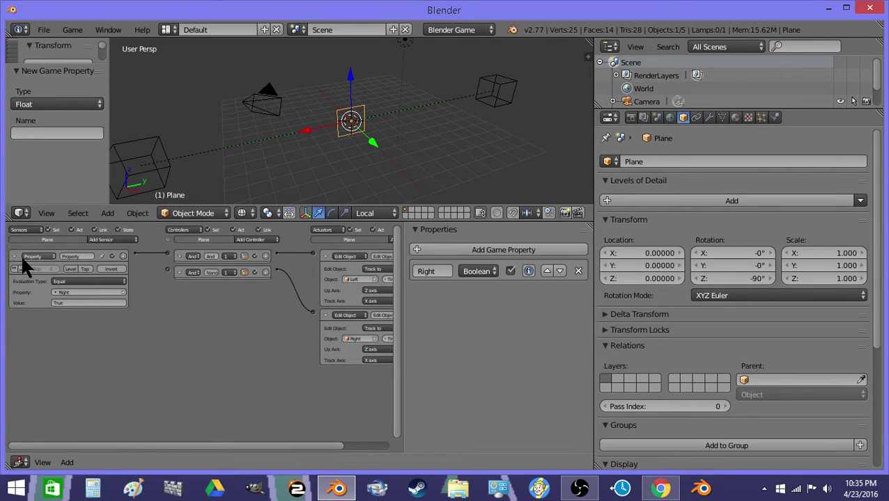
# Add a second Property sensor for Right equal to False and link it to the second controller
pyautogui.click(104, 240)
pyautogui.click(112, 324)
pyautogui.click(70, 353)
pyautogui.click(66, 361)
pyautogui.click(66, 363)
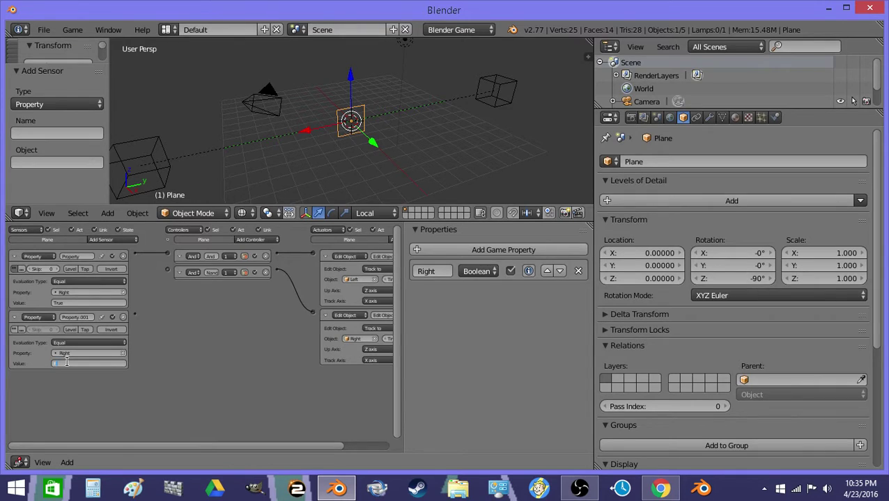
pyautogui.write('False')
pyautogui.press('Return')
pyautogui.moveTo(135, 315); pyautogui.dragTo(168, 270)
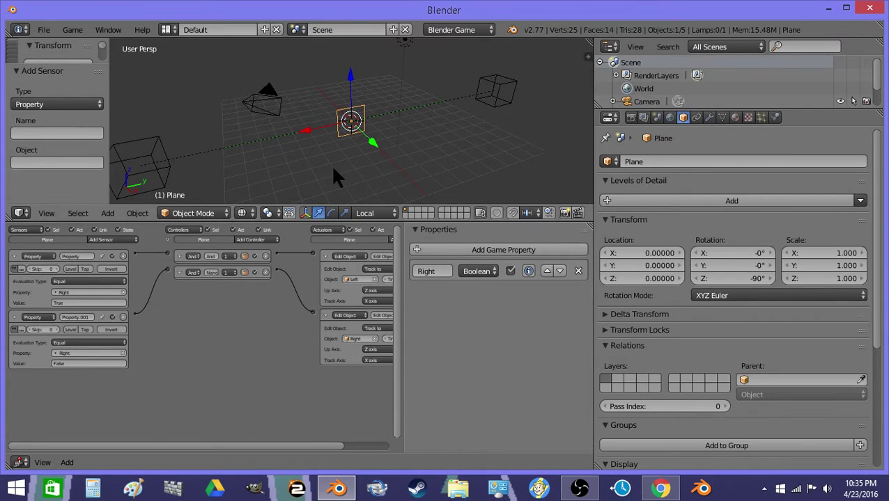
# Test-run the game, turn the Right property off, and test-run the game again
pyautogui.press('p')
pyautogui.press('Escape')
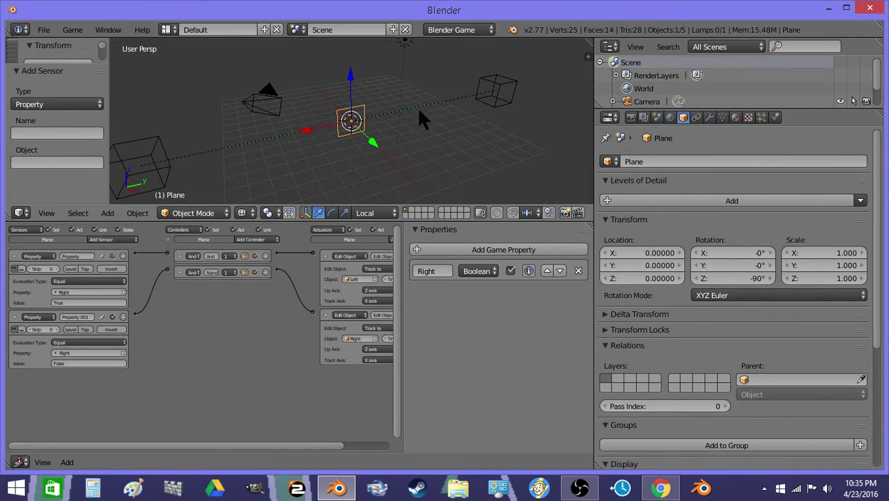
pyautogui.click(511, 271)
pyautogui.press('p')
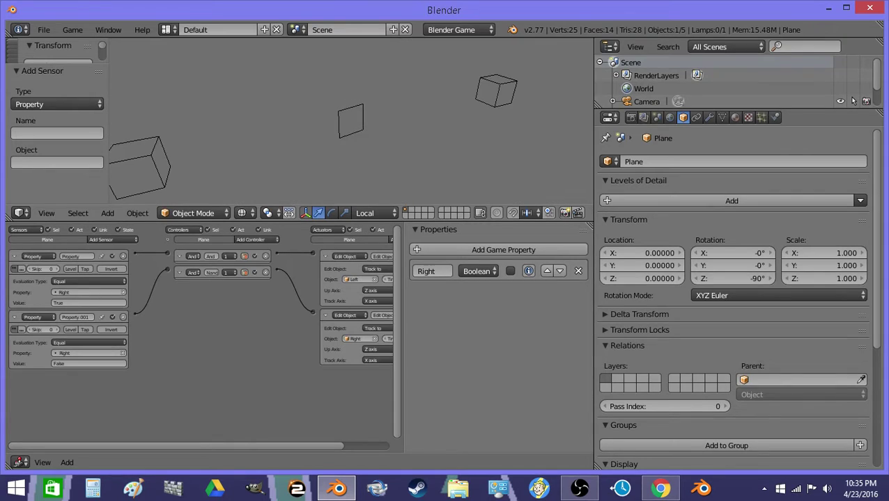
pyautogui.press('Escape')
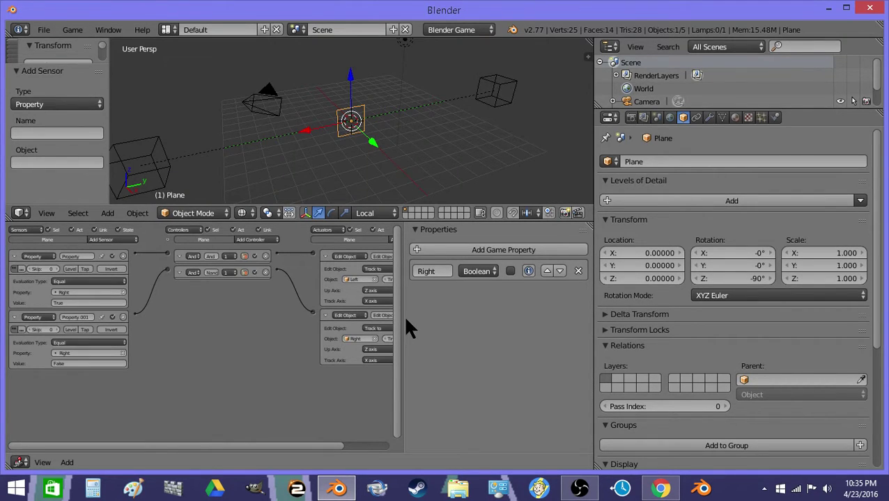
# Widen the logic brick area and collapse both Property sensors
pyautogui.moveTo(402, 319); pyautogui.dragTo(519, 302)
pyautogui.click(14, 256)
pyautogui.click(14, 284)
# Add a Keyboard sensor for the A key and a Motion actuator to the plane
pyautogui.click(129, 240)
pyautogui.click(111, 290)
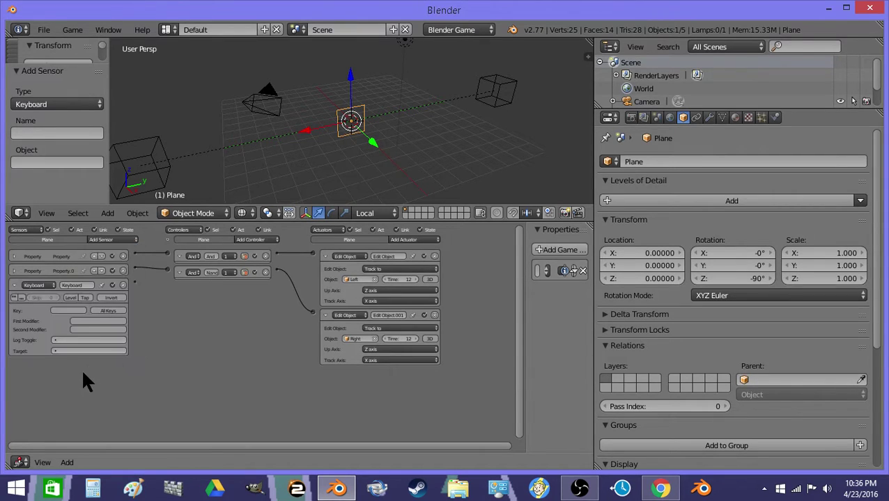
pyautogui.click(67, 311)
pyautogui.press('a')
pyautogui.click(413, 240)
pyautogui.click(408, 315)
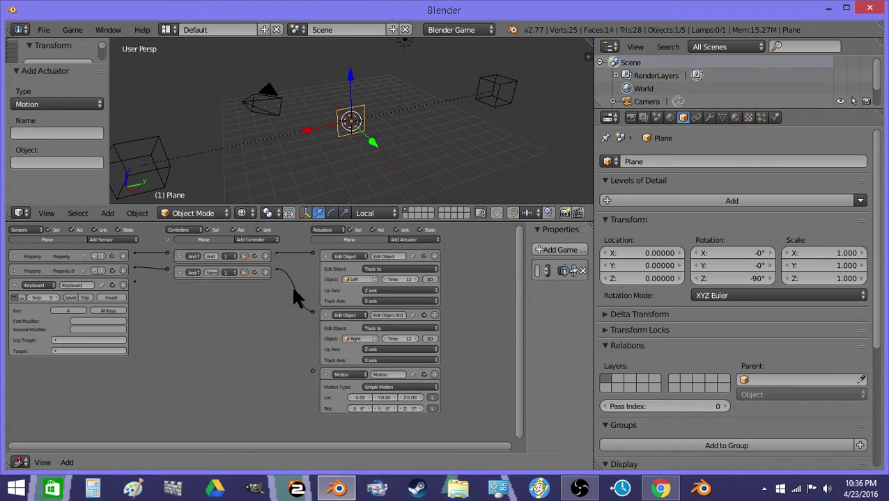
# Collapse both Edit Object actuators and remove the plane's Motion actuator and Keyboard sensor
pyautogui.click(324, 316)
pyautogui.click(324, 256)
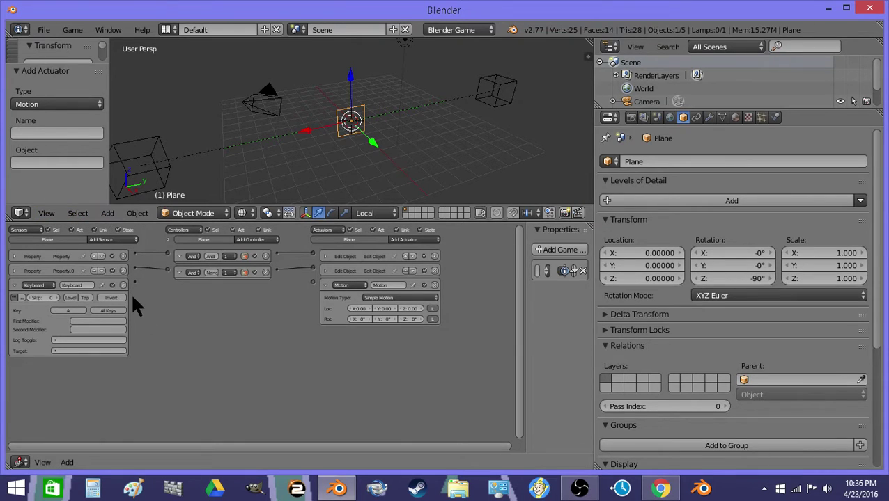
pyautogui.click(433, 285)
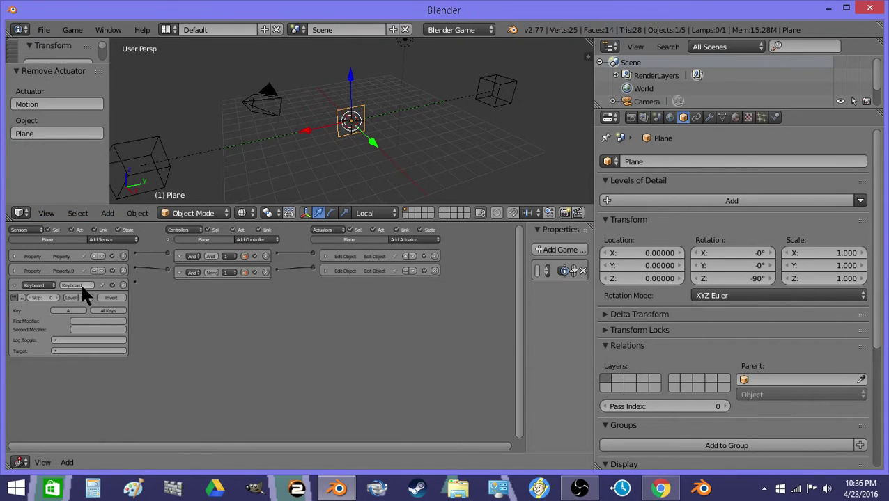
pyautogui.click(123, 286)
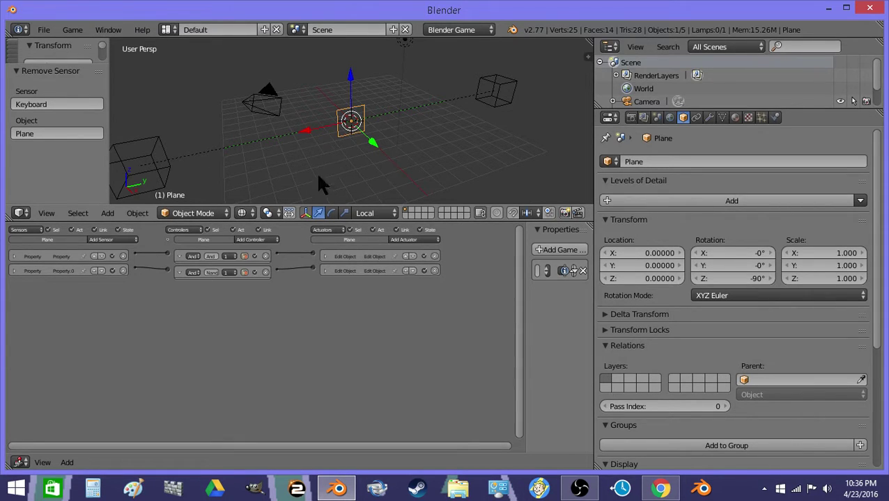
# Add a cube at the scene's centre around the plane and set its physics type to Dynamic
pyautogui.click(106, 213)
pyautogui.moveTo(129, 232)
pyautogui.click(239, 244)
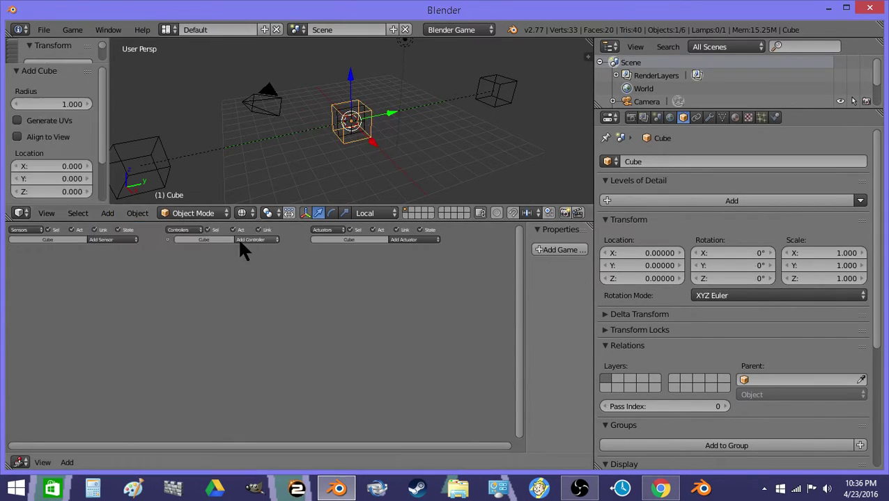
pyautogui.click(775, 117)
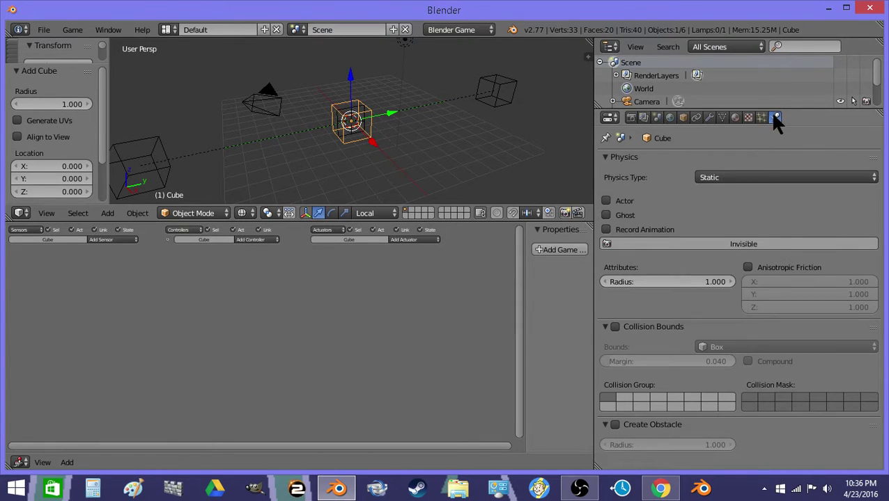
pyautogui.click(705, 179)
pyautogui.click(709, 171)
pyautogui.click(709, 174)
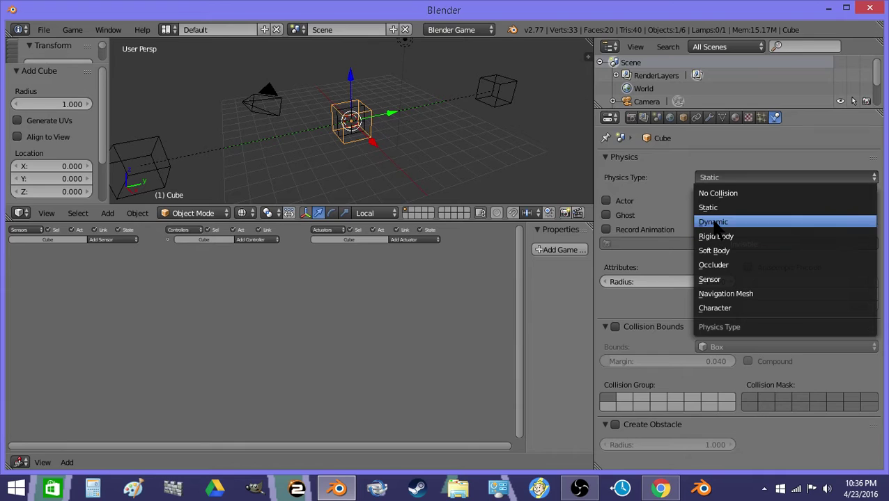
pyautogui.click(713, 222)
# Set the new cube's maximum draw type to Wire
pyautogui.click(682, 117)
pyautogui.scroll(-6, 697, 279)
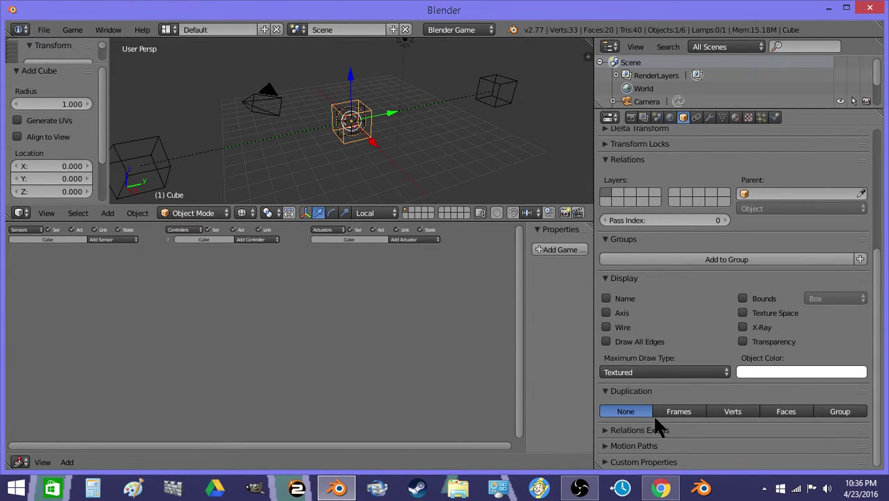
pyautogui.click(640, 373)
pyautogui.click(639, 340)
# Switch the viewport from wireframe to shaded display and try moving the wire cube
pyautogui.click(243, 213)
pyautogui.click(244, 154)
pyautogui.scroll(5, 370, 153)
pyautogui.moveTo(358, 144); pyautogui.dragTo(309, 117, button='middle')
pyautogui.scroll(-2, 314, 119)
pyautogui.press('g')
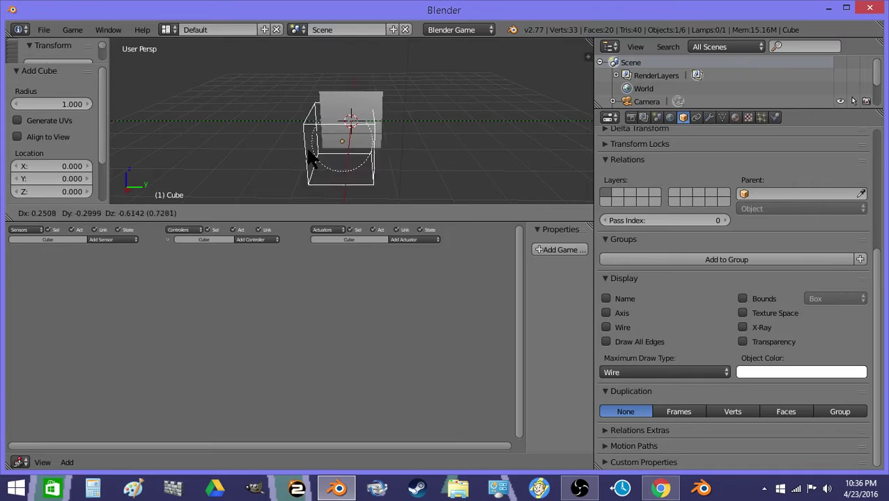
pyautogui.rightClick(307, 142)
# Parent the plane to the wire cube using the Object option
pyautogui.scroll(-4, 328, 135)
pyautogui.scroll(2, 337, 135)
pyautogui.press('a')
pyautogui.rightClick(350, 114)
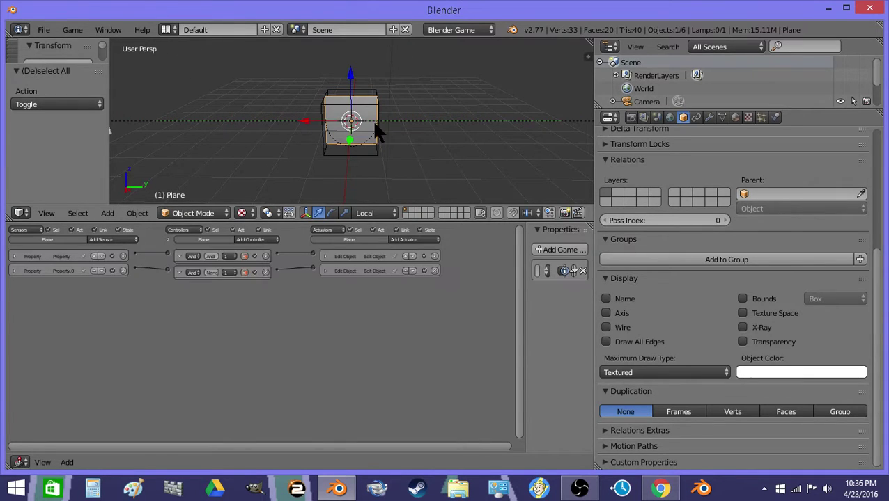
pyautogui.keyDown('shift'); pyautogui.rightClick(371, 100); pyautogui.keyUp('shift')
pyautogui.hotkey('ctrl', 'p')
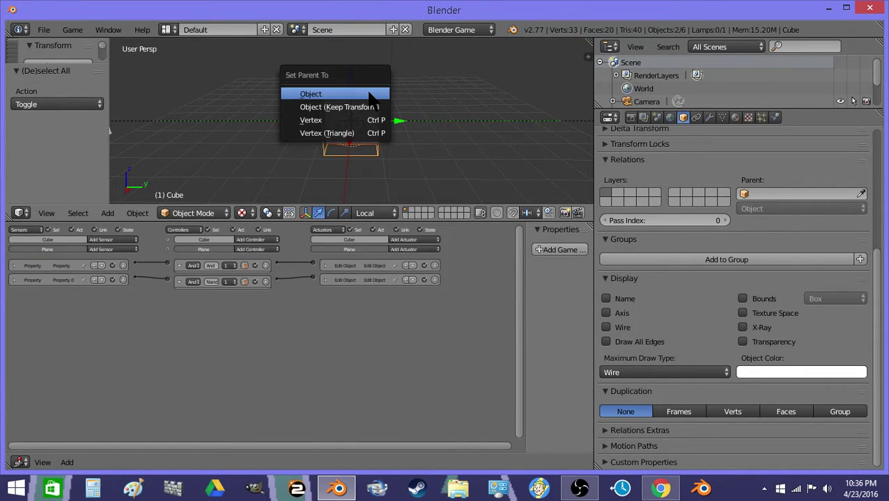
pyautogui.click(358, 105)
# Set the plane's physics type to No Collision
pyautogui.rightClick(358, 103)
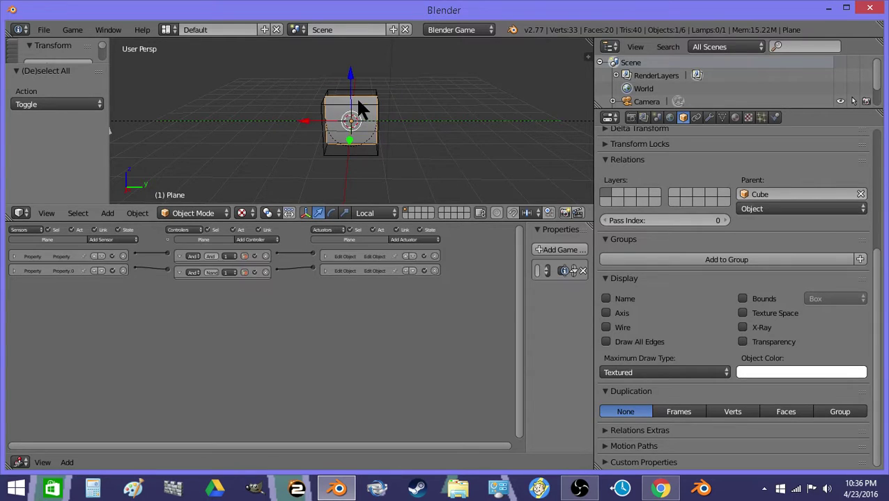
pyautogui.click(774, 117)
pyautogui.click(749, 179)
pyautogui.click(717, 192)
pyautogui.scroll(-3, 516, 155)
# Set the physics type of both the Right and Left target cubes to No Collision
pyautogui.rightClick(521, 123)
pyautogui.click(724, 178)
pyautogui.click(718, 194)
pyautogui.rightClick(224, 124)
pyautogui.click(738, 178)
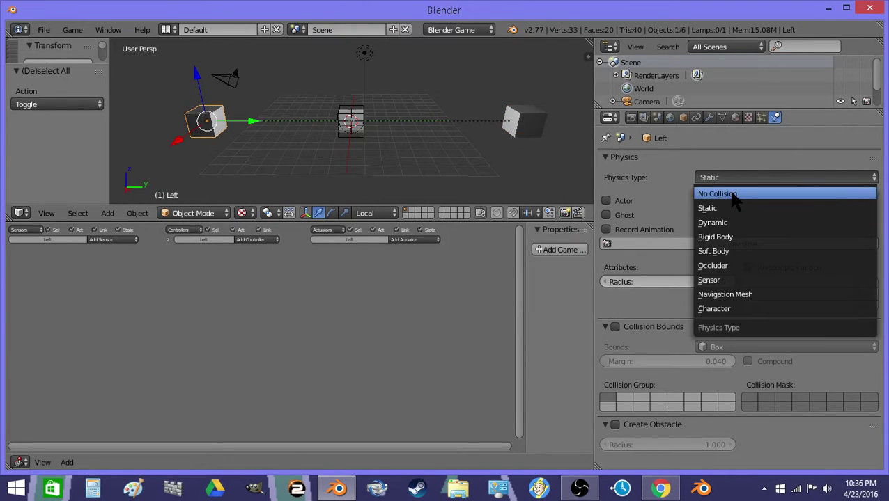
pyautogui.click(718, 194)
# Select the wire cube and test-run the game
pyautogui.rightClick(373, 133)
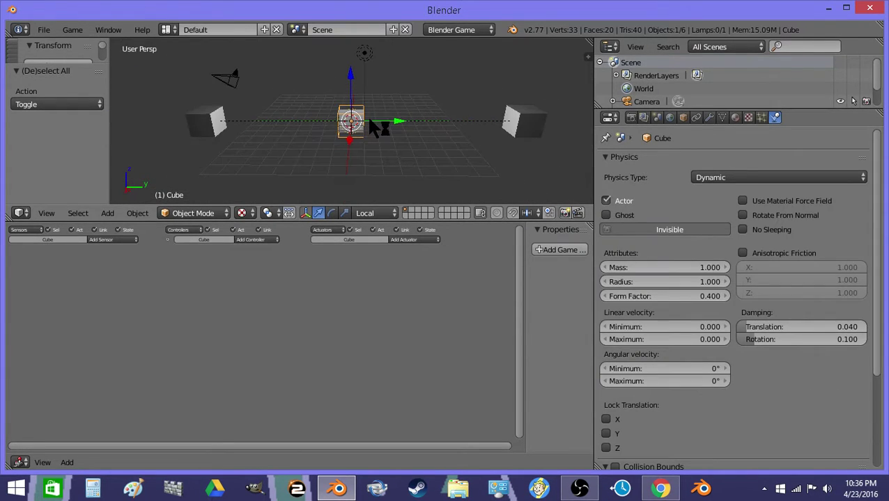
pyautogui.press('p')
pyautogui.press('Escape')
# Add another cube and move it straight down along Z to below the wire cube
pyautogui.click(108, 213)
pyautogui.moveTo(122, 229)
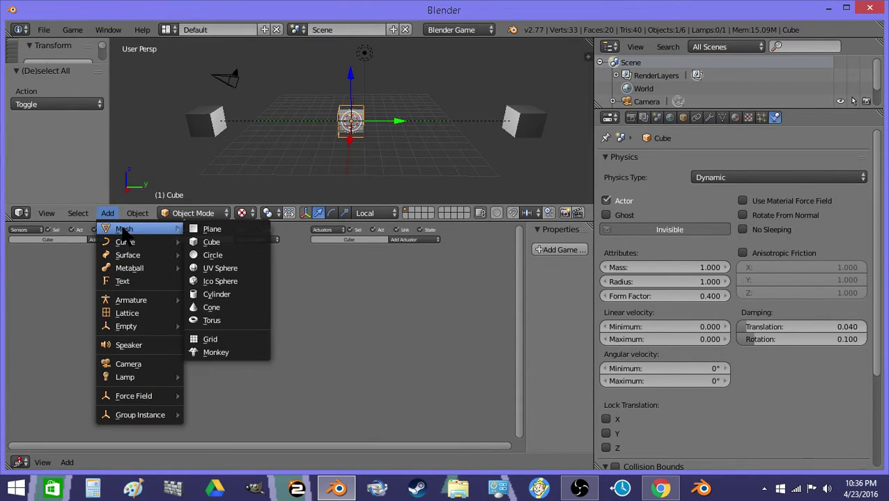
pyautogui.click(249, 242)
pyautogui.press('g')
pyautogui.press('z')
pyautogui.click(381, 199)
# Scale the lower cube's mesh in every direction except Z to form a wide floor reaching past both target cubes
pyautogui.press('Tab')
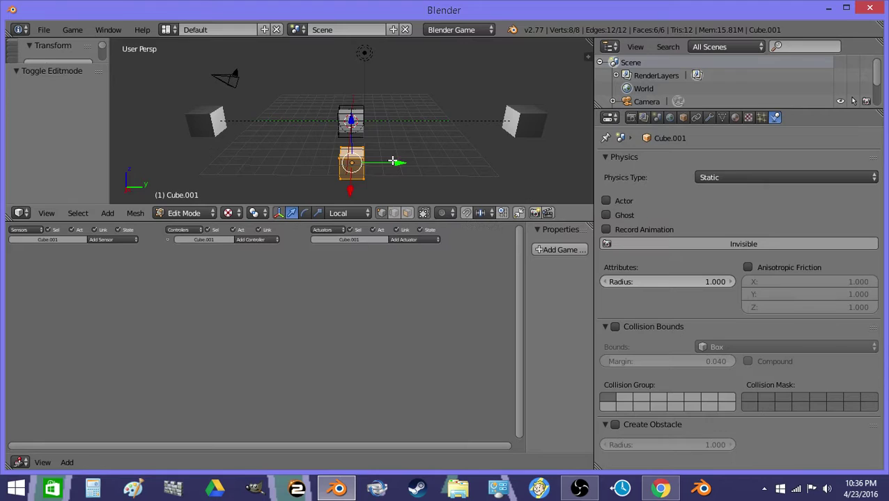
pyautogui.press('s')
pyautogui.hotkey('shift', 'z')
pyautogui.click(236, 115)
pyautogui.press('Tab')
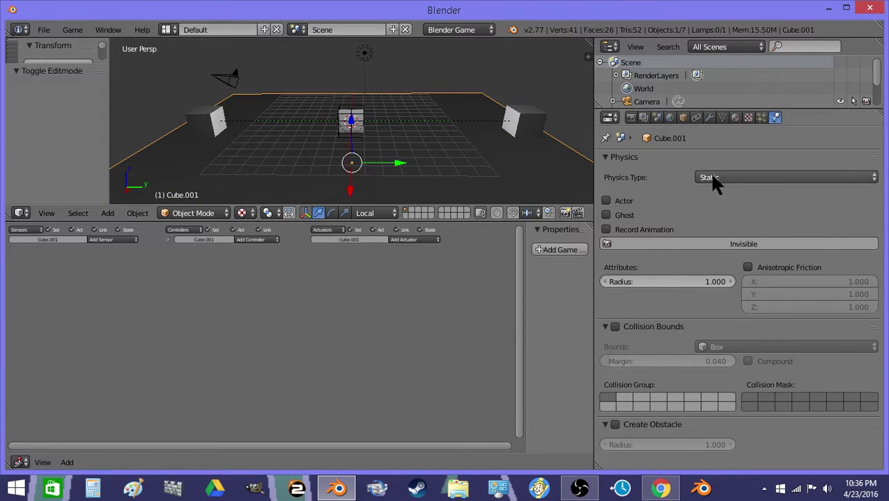
# Enable collision bounds on the floor and on the wire cube, using Box bounds
pyautogui.click(612, 325)
pyautogui.rightClick(347, 125)
pyautogui.rightClick(357, 130)
pyautogui.scroll(-5, 704, 368)
pyautogui.click(615, 340)
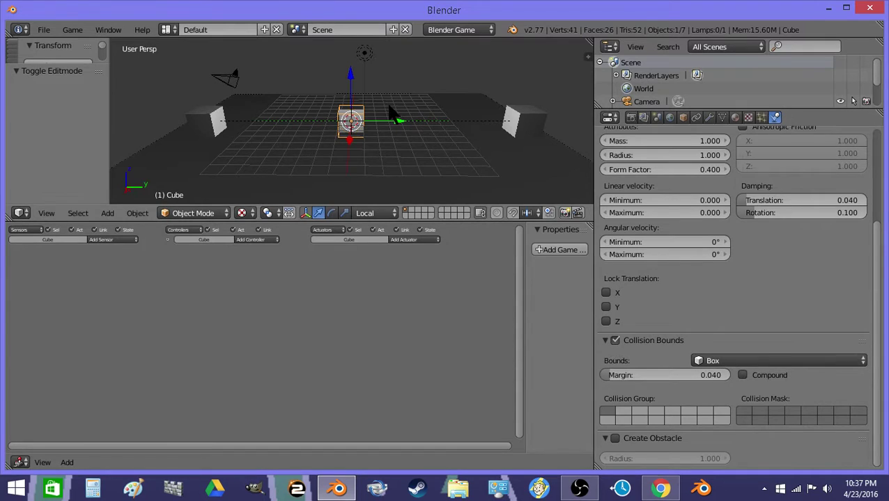
# Test-run the game to check how the wire cube behaves on the floor
pyautogui.press('p')
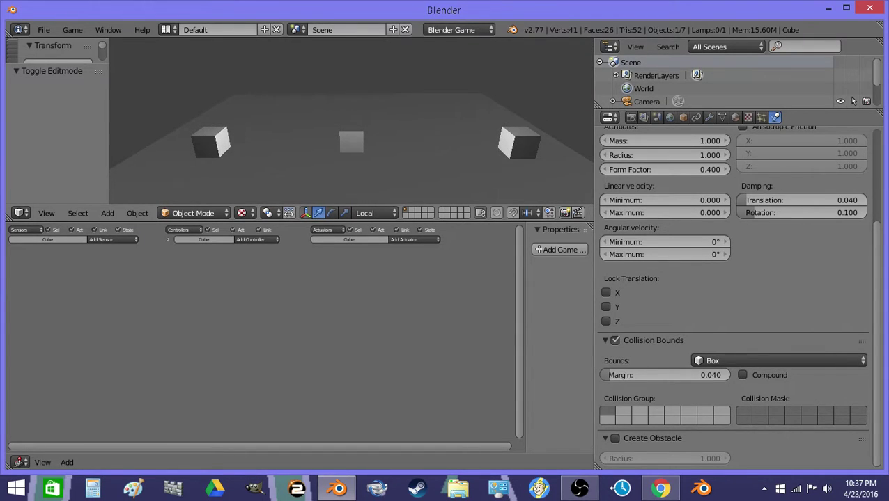
pyautogui.press('Escape')
pyautogui.press('a')
pyautogui.click(111, 239)
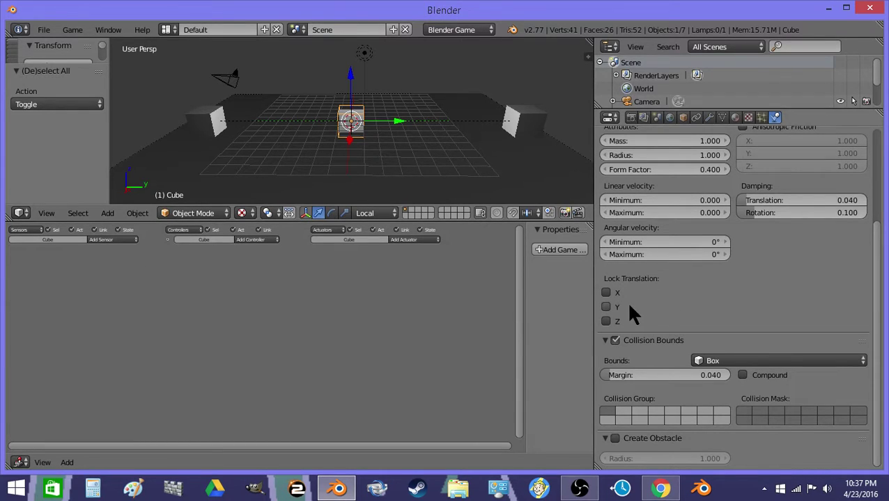
# With the transform orientation set to Global, lock the wire cube's translation along X and test-run the game
pyautogui.click(369, 213)
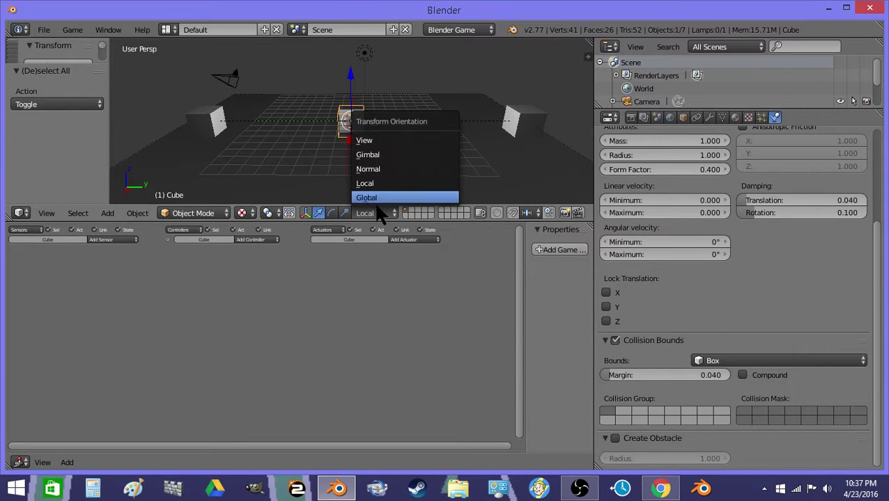
pyautogui.click(376, 200)
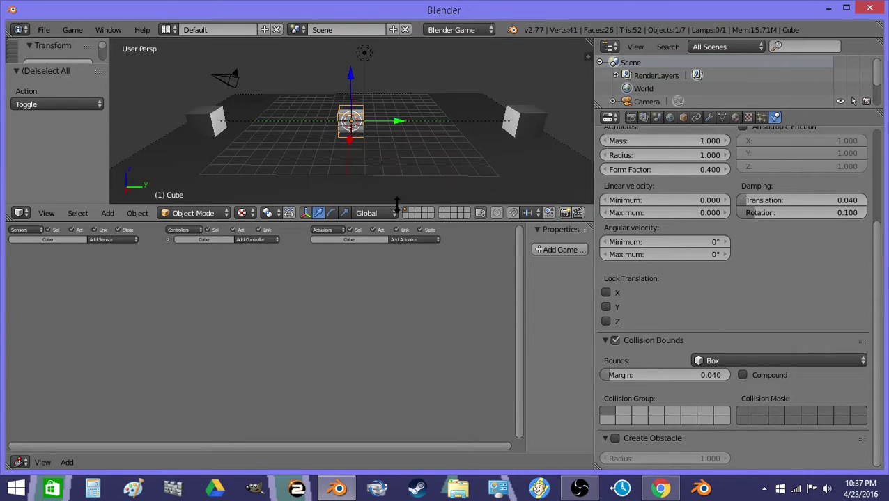
pyautogui.click(606, 294)
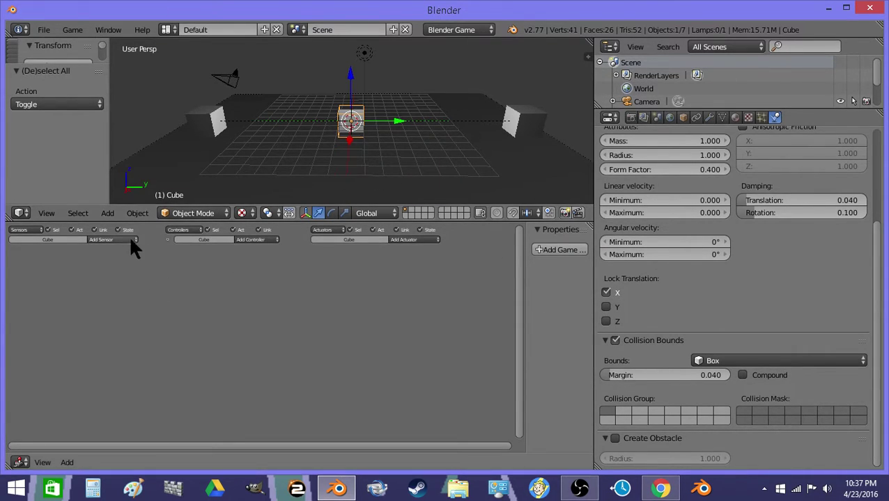
pyautogui.press('p')
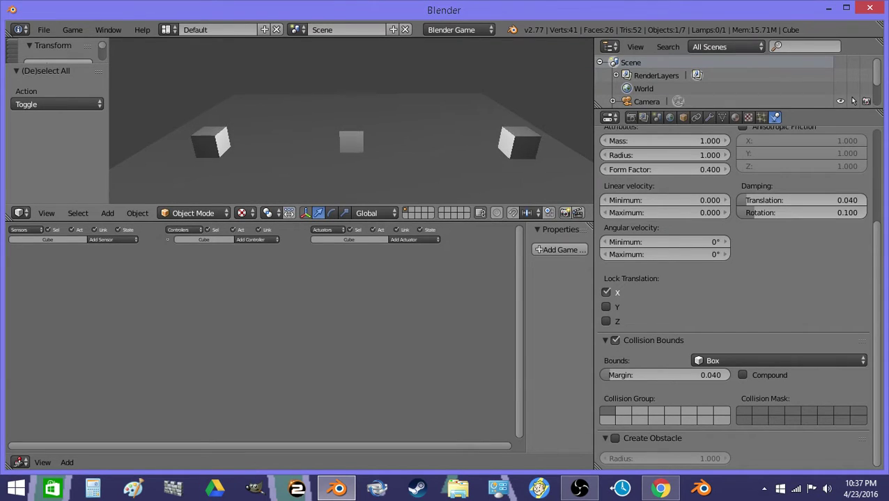
pyautogui.press('Escape')
# Add two Keyboard sensors to the wire cube, one for the A key and one for the D key
pyautogui.click(118, 239)
pyautogui.click(108, 291)
pyautogui.click(64, 281)
pyautogui.press('a')
pyautogui.click(109, 239)
pyautogui.click(111, 291)
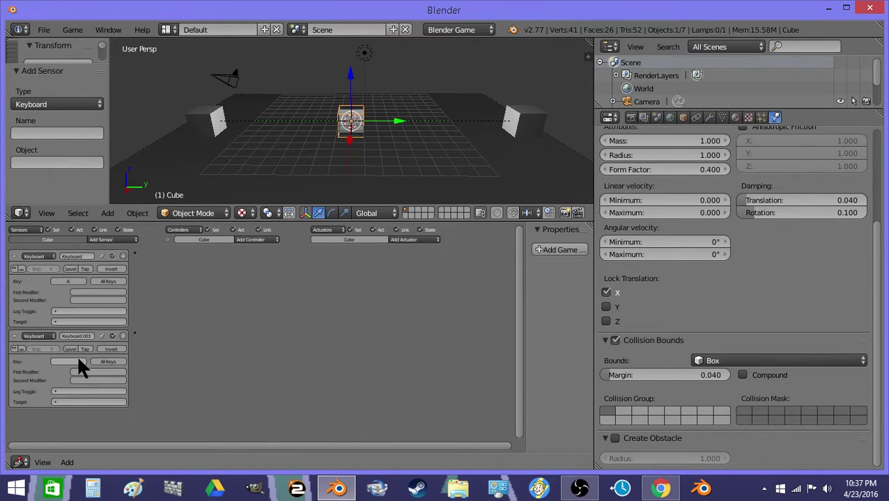
pyautogui.click(75, 361)
pyautogui.press('d')
# Add a Motion actuator to the wire cube and link the A key sensor to it through a controller
pyautogui.click(415, 240)
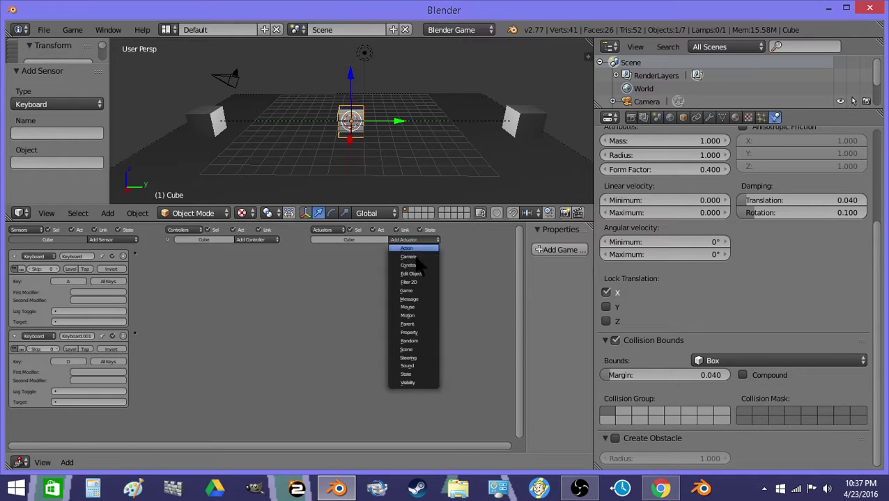
pyautogui.click(411, 310)
pyautogui.moveTo(132, 252); pyautogui.dragTo(317, 254)
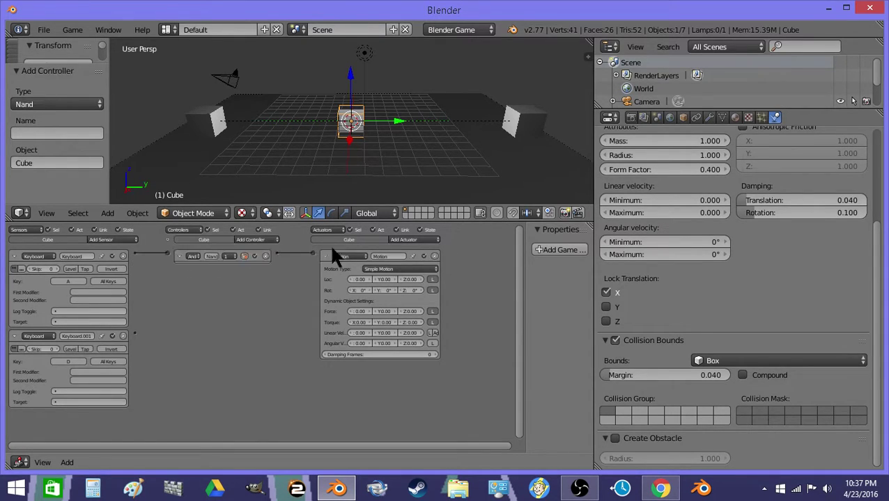
# Add the plane to the selection, then enlarge the logic brick area and widen its game properties region
pyautogui.keyDown('shift'); pyautogui.rightClick(354, 112); pyautogui.keyUp('shift')
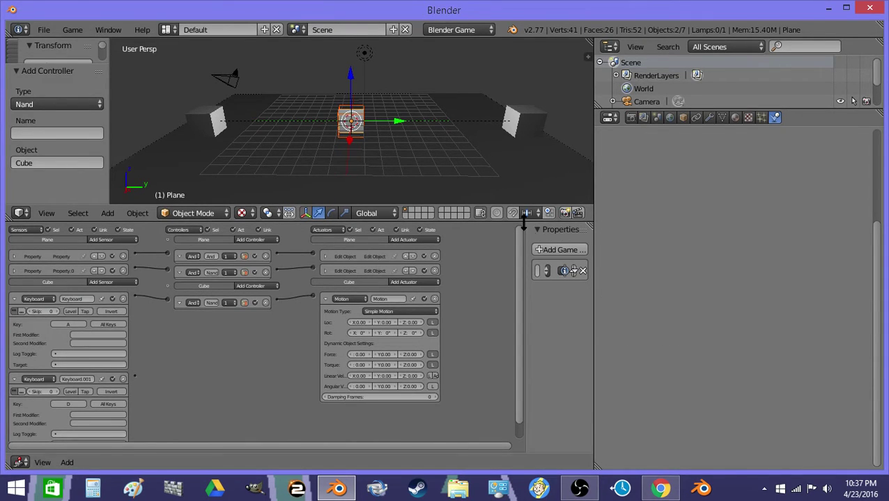
pyautogui.moveTo(521, 207); pyautogui.dragTo(522, 136)
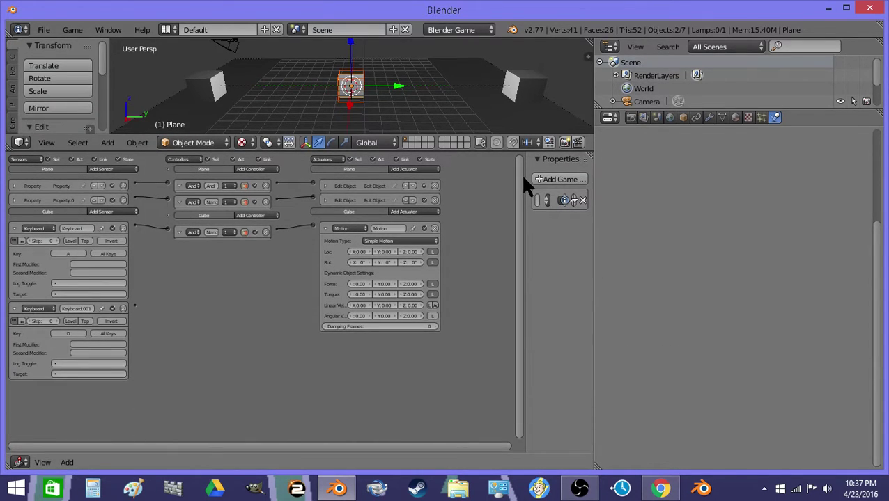
pyautogui.moveTo(524, 177); pyautogui.dragTo(407, 179)
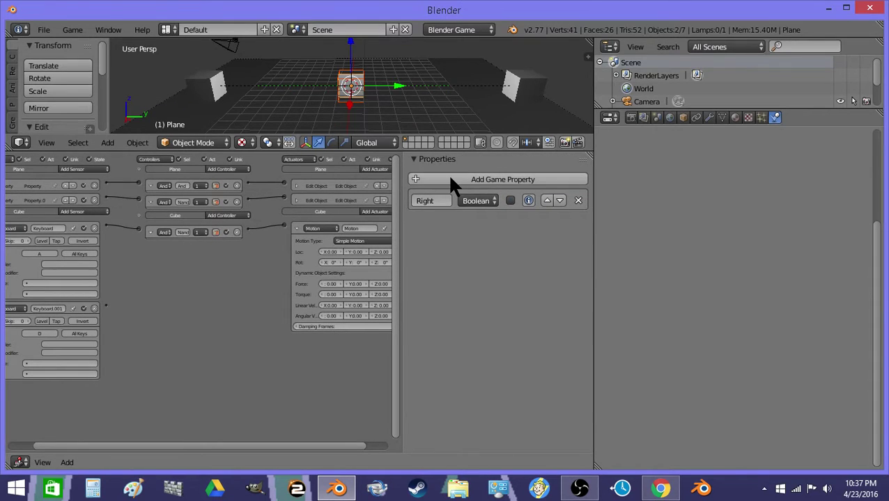
pyautogui.click(451, 180)
# Add a Property actuator to the plane that assigns False to Right, linked to the wire cube's A key controller
pyautogui.click(375, 169)
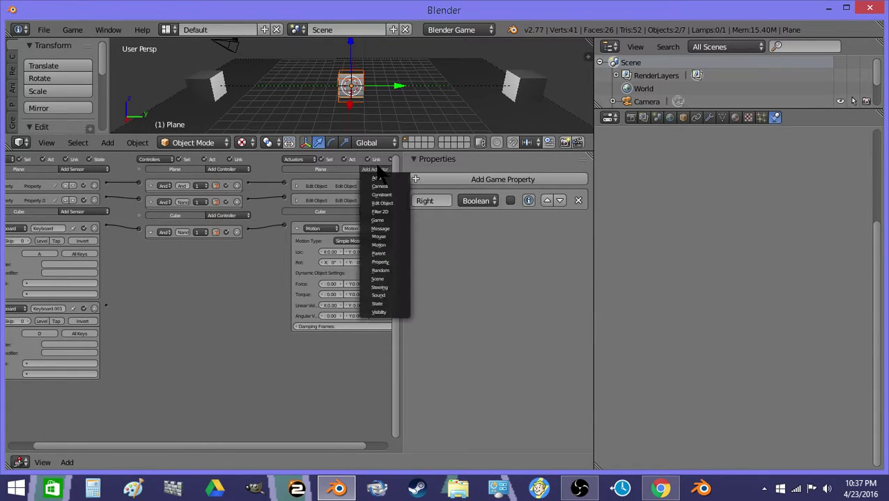
pyautogui.click(382, 262)
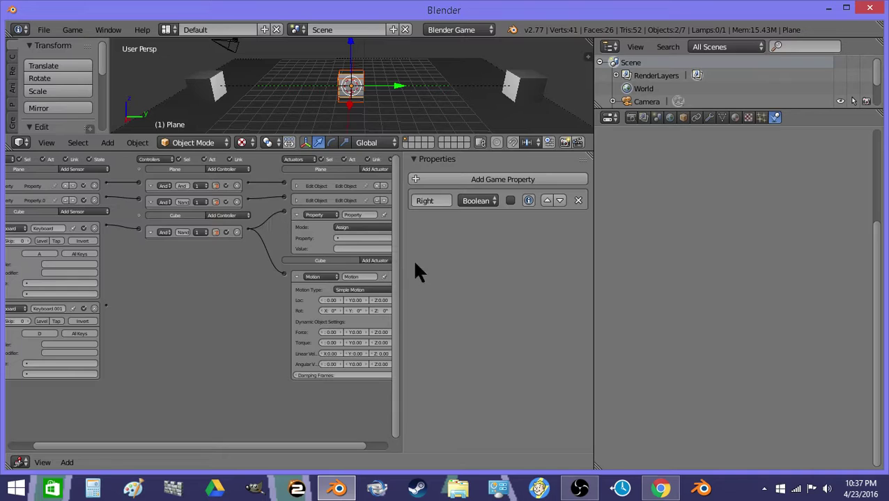
pyautogui.click(362, 238)
pyautogui.click(359, 248)
pyautogui.click(354, 249)
pyautogui.click(354, 249)
pyautogui.write('False')
pyautogui.press('Return')
# Set the Motion actuator's Y linear velocity to -2.00 and test-run the game
pyautogui.moveTo(319, 445); pyautogui.dragTo(411, 444)
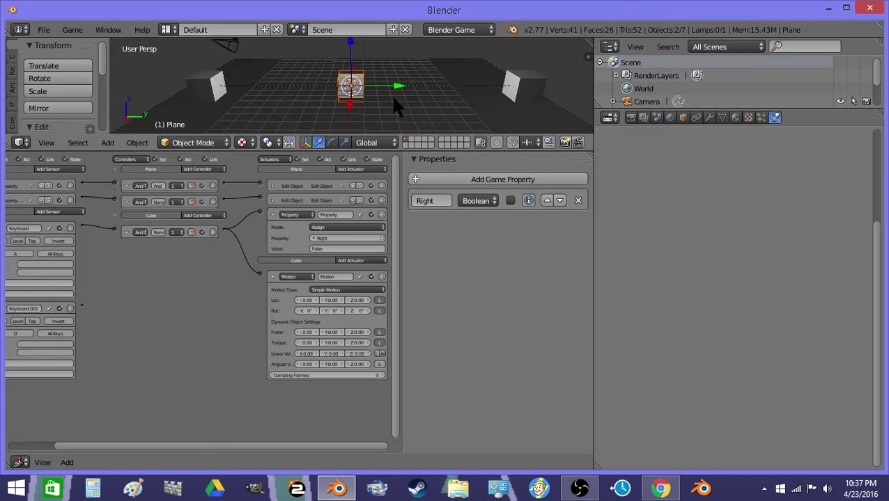
pyautogui.click(331, 354)
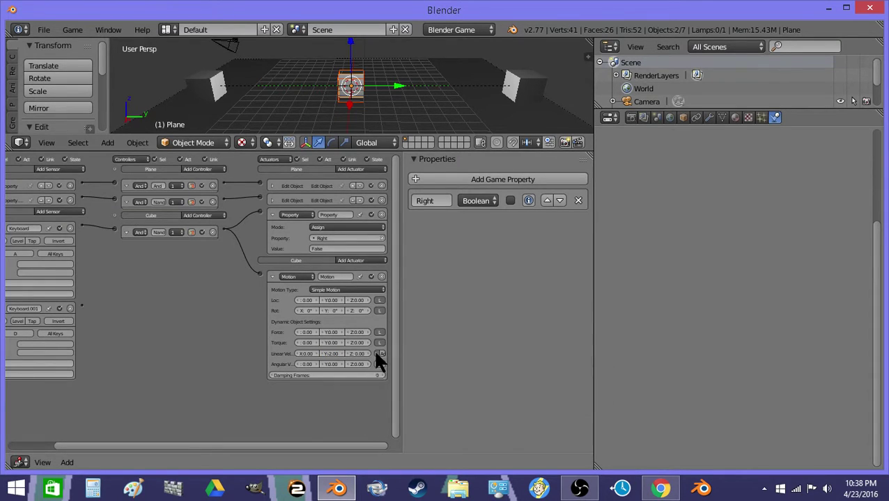
pyautogui.scroll(-1, 361, 97)
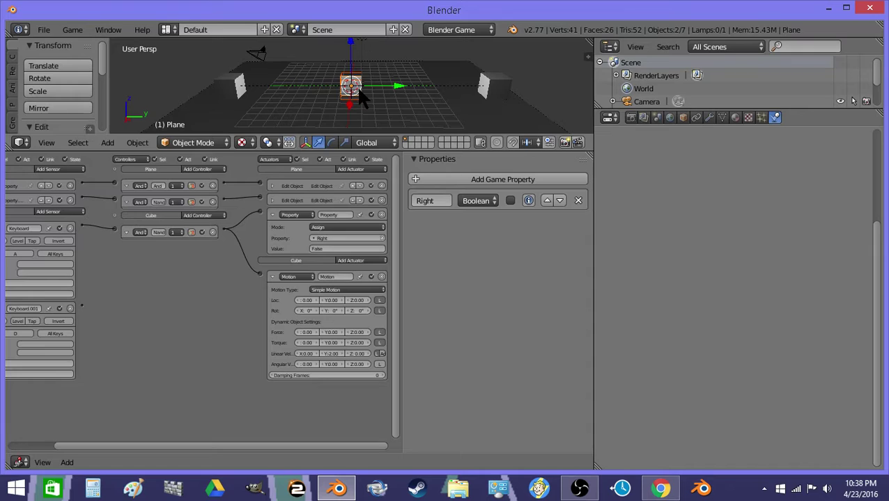
pyautogui.press('p')
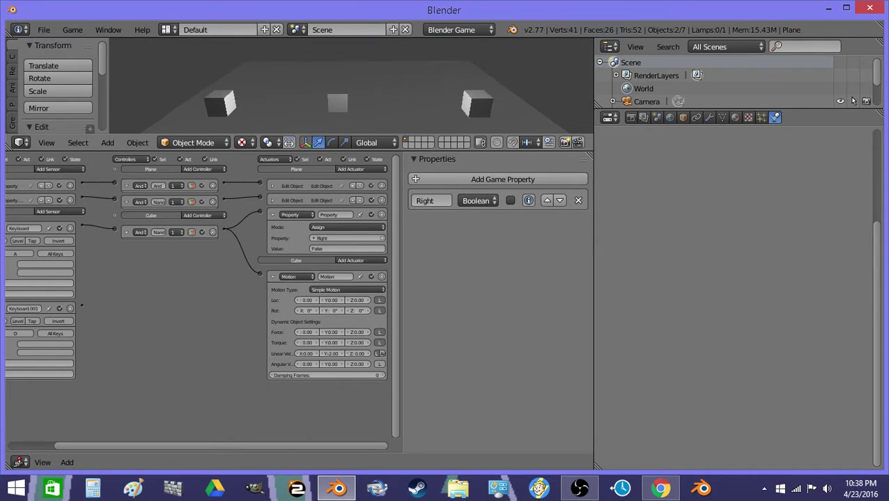
pyautogui.press('Escape')
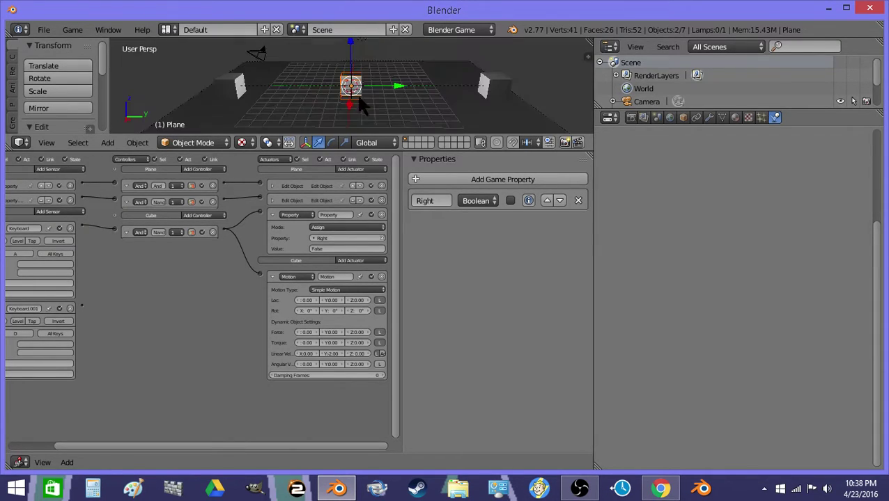
# Collapse the plane's first Property actuator and add a second one that assigns True to Right
pyautogui.click(272, 215)
pyautogui.click(369, 170)
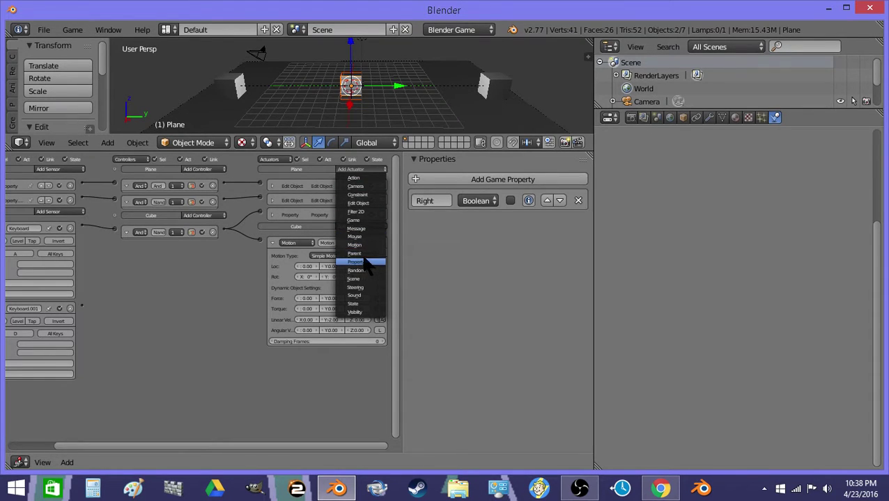
pyautogui.click(356, 261)
pyautogui.click(322, 253)
pyautogui.click(324, 270)
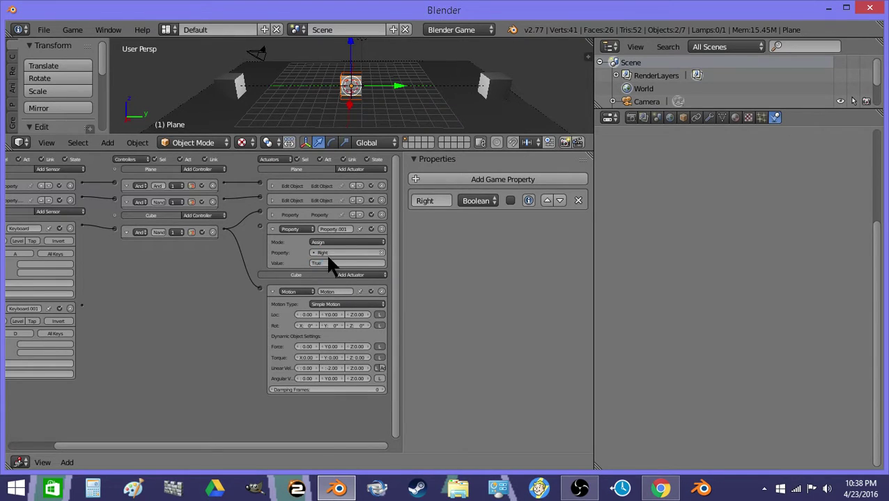
# Add an And controller to the cube linking its D key sensor to the plane's second Property actuator, then collapse that actuator
pyautogui.moveTo(81, 304); pyautogui.dragTo(261, 227)
pyautogui.click(200, 170)
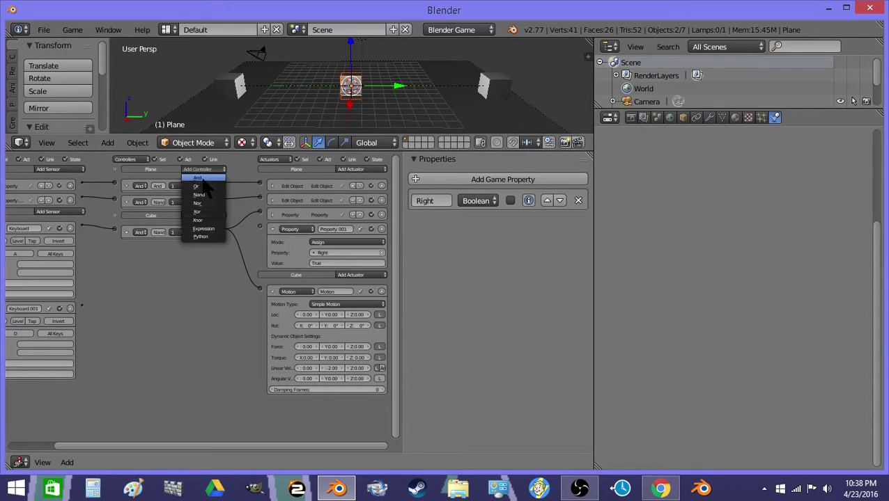
pyautogui.click(197, 220)
pyautogui.click(196, 222)
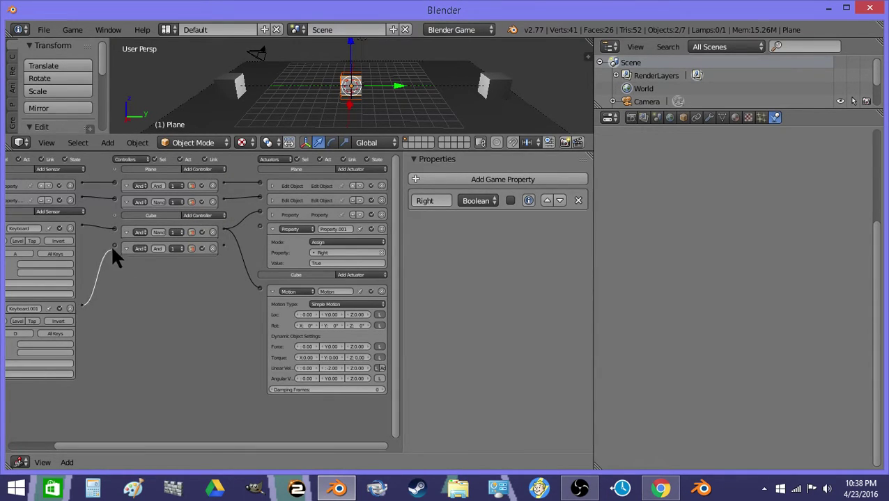
pyautogui.moveTo(146, 445); pyautogui.dragTo(15, 331)
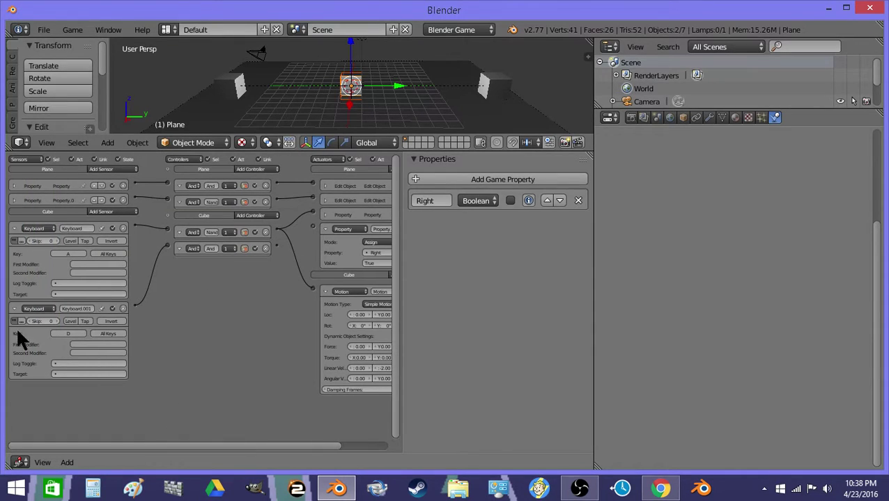
pyautogui.moveTo(218, 445); pyautogui.dragTo(356, 436)
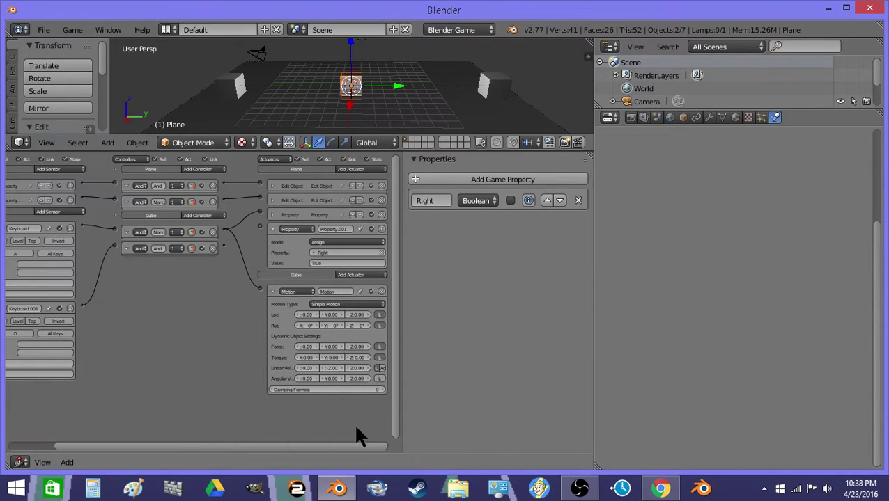
pyautogui.moveTo(259, 227); pyautogui.dragTo(224, 232)
pyautogui.click(272, 228)
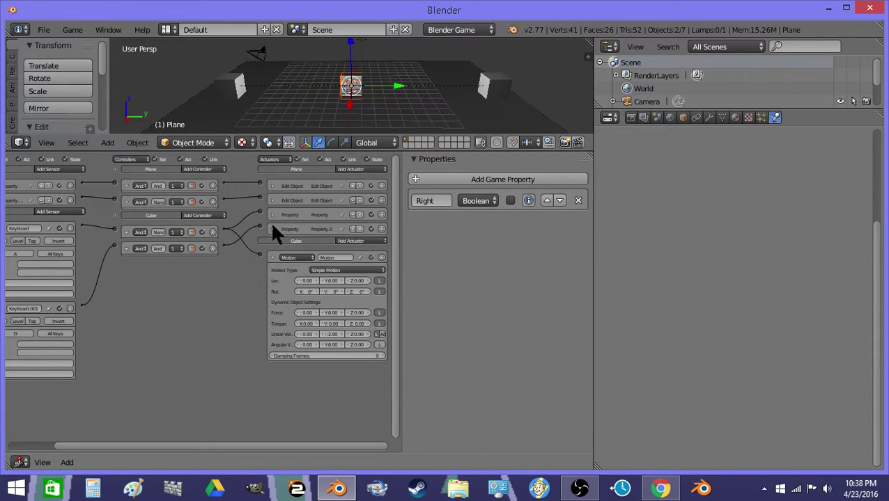
# Add a second Motion actuator to the cube and link it to the D key's And controller
pyautogui.click(360, 169)
pyautogui.click(352, 241)
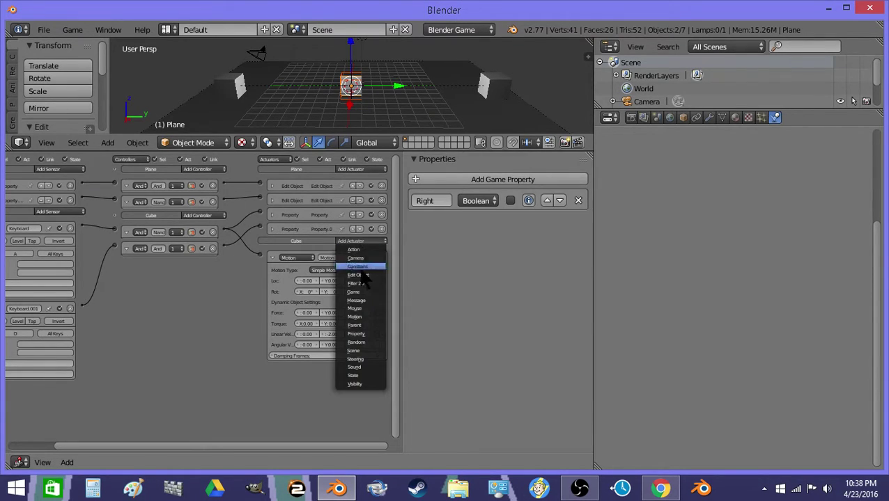
pyautogui.click(359, 318)
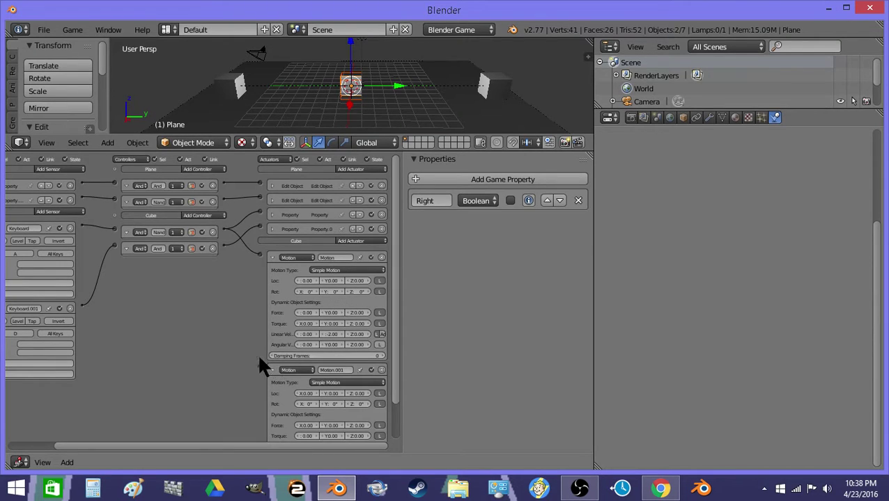
pyautogui.moveTo(259, 367); pyautogui.dragTo(223, 244)
pyautogui.scroll(-3, 393, 352)
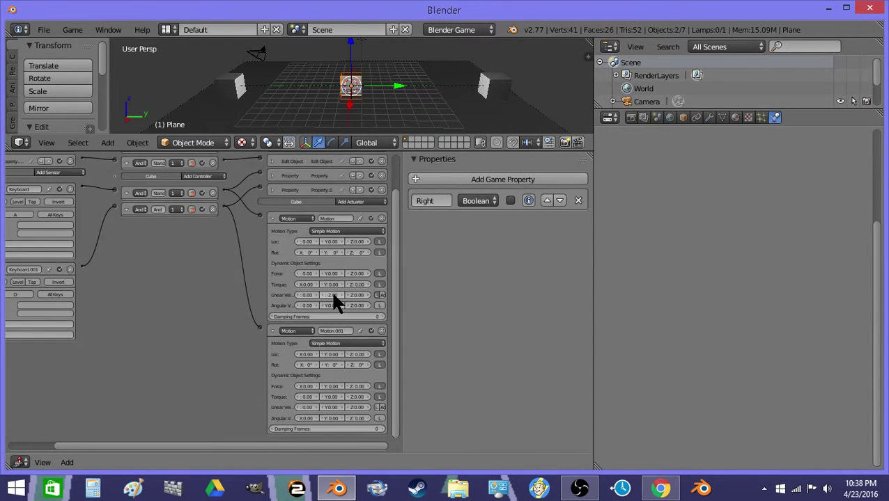
# Set the Y linear velocity to -5.00 on the cube's first Motion actuator and 5.00 on the second
pyautogui.write('-5')
pyautogui.press('Return')
pyautogui.click(338, 409)
pyautogui.write('5')
pyautogui.press('Return')
# Test-run the game, moving the cube with the A and D controls
pyautogui.press('p')
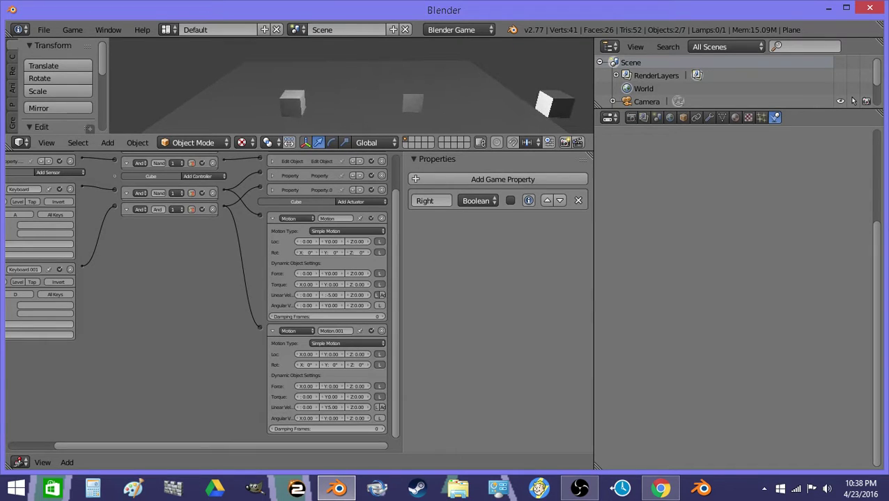
pyautogui.press('a')
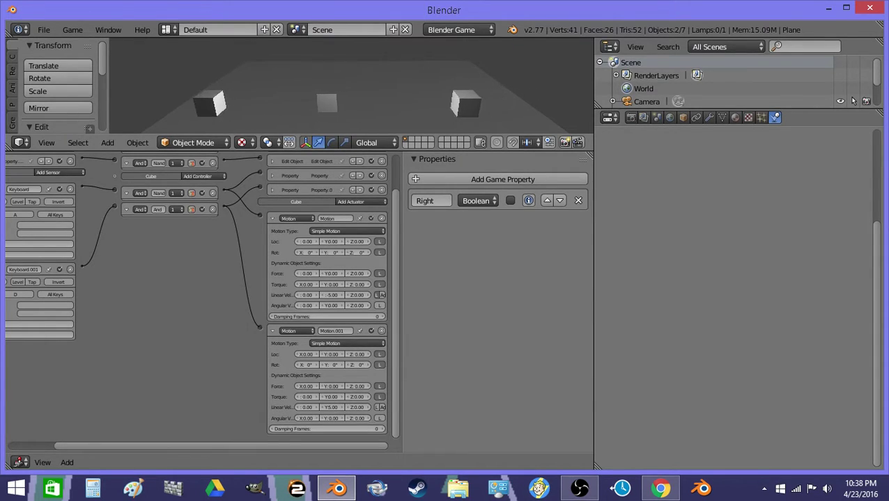
pyautogui.press('d')
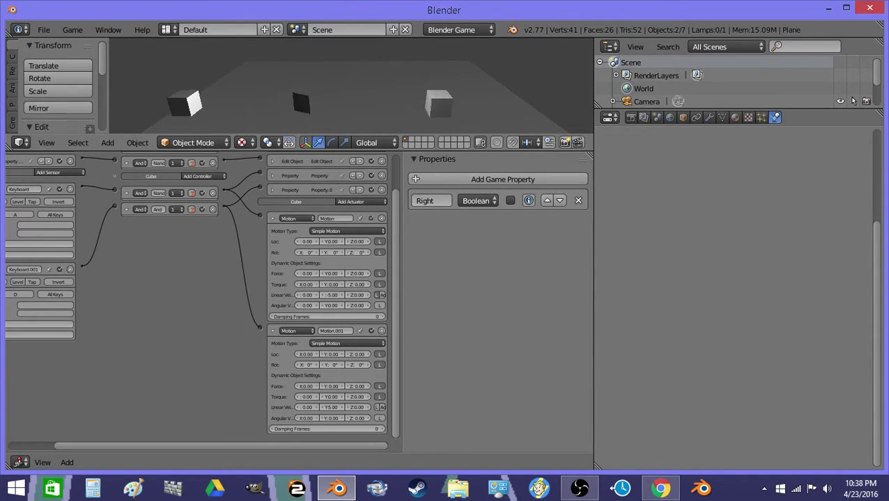
pyautogui.press('Escape')
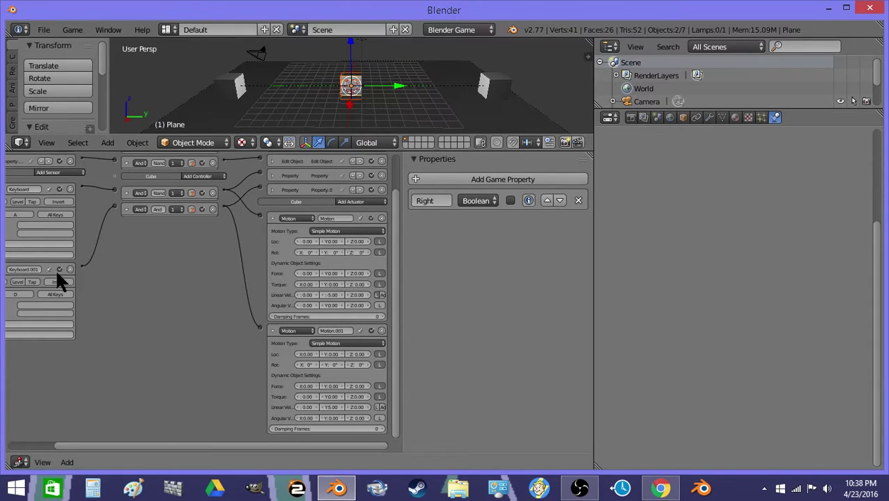
# Collapse the cube's two Keyboard sensors and add a Ray sensor to the cube
pyautogui.press('Home')
pyautogui.click(13, 286)
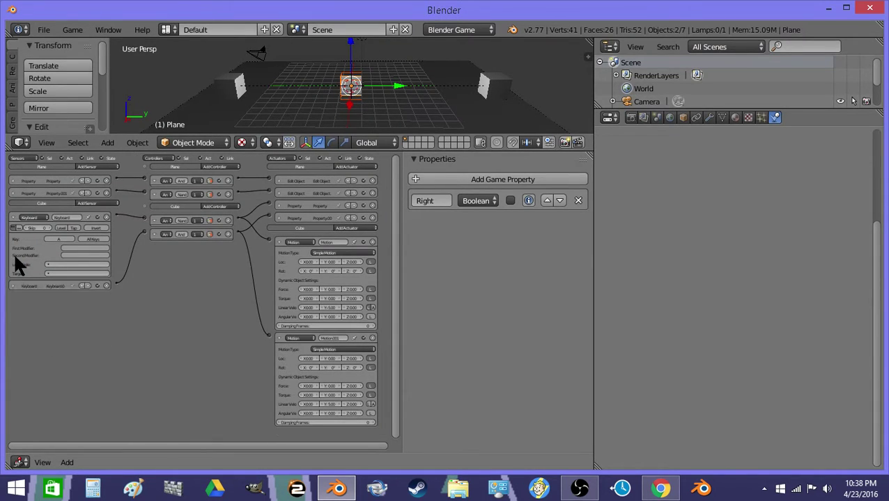
pyautogui.click(13, 217)
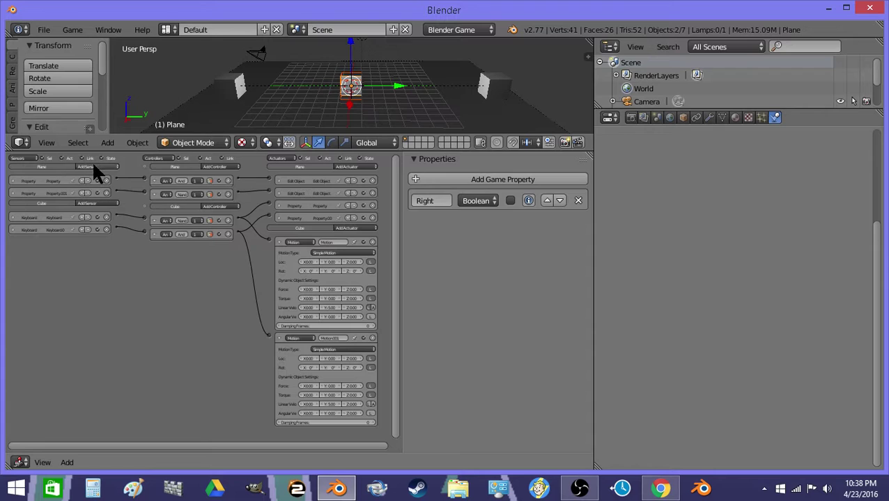
pyautogui.click(91, 201)
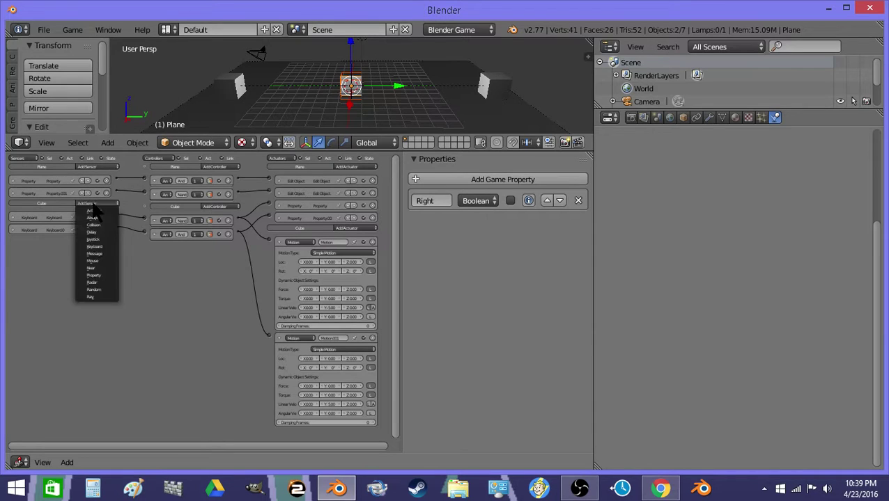
pyautogui.click(103, 299)
# Set the Ray sensor to the -Z axis with a range of 1.100 and link it to both cube controllers
pyautogui.scroll(2, 66, 278)
pyautogui.moveTo(114, 446); pyautogui.dragTo(17, 322)
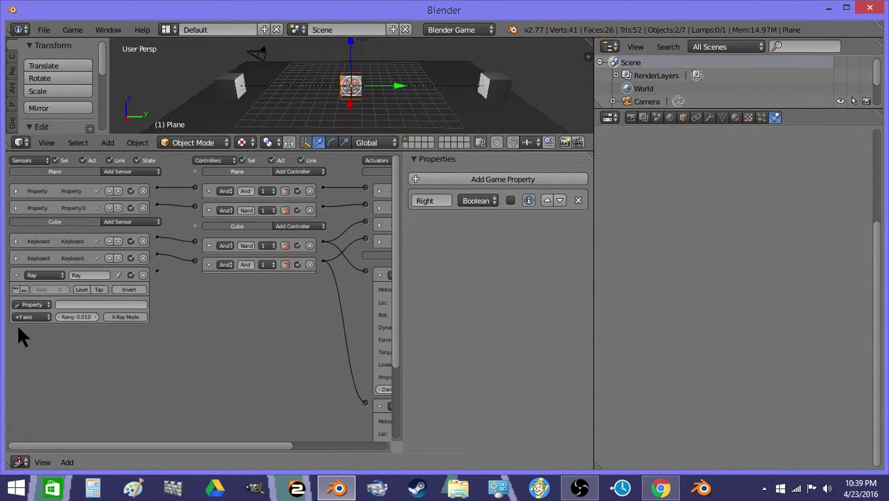
pyautogui.click(30, 317)
pyautogui.click(28, 259)
pyautogui.moveTo(157, 271); pyautogui.dragTo(196, 239)
pyautogui.moveTo(159, 270); pyautogui.dragTo(159, 269)
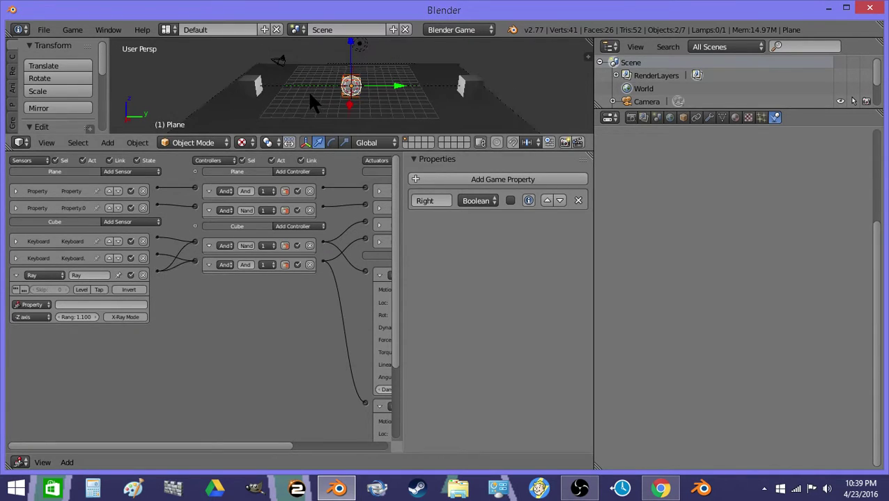
# Test-run the game several times to check the cube's movement with the Ray sensor linked
pyautogui.press('p')
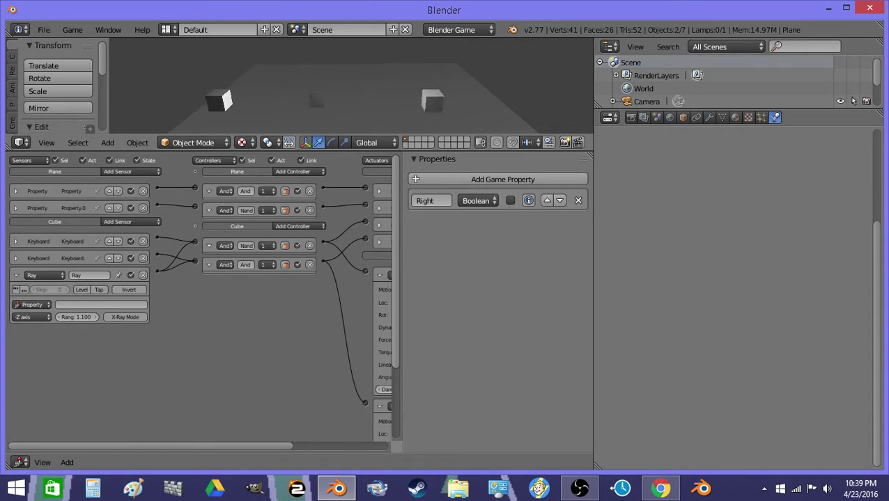
pyautogui.press('Escape')
pyautogui.press('p')
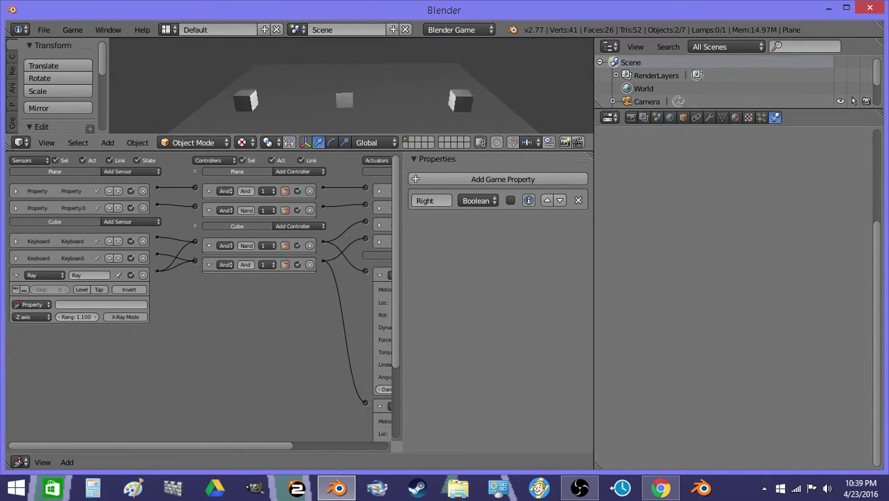
pyautogui.press('Escape')
pyautogui.press('p')
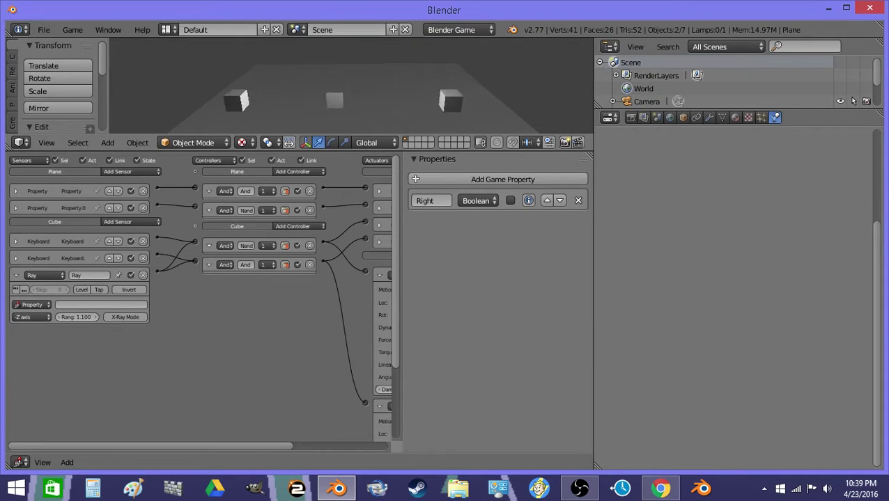
pyautogui.press('Escape')
pyautogui.press('p')
pyautogui.press('Escape')
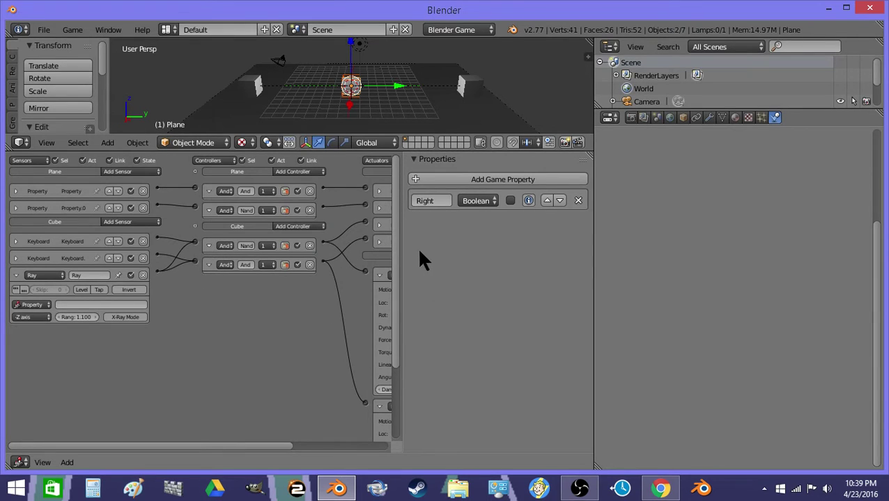
# Hide the game properties region, then add two And controllers to the plane, linked to the cube's A and D key sensors
pyautogui.press('n')
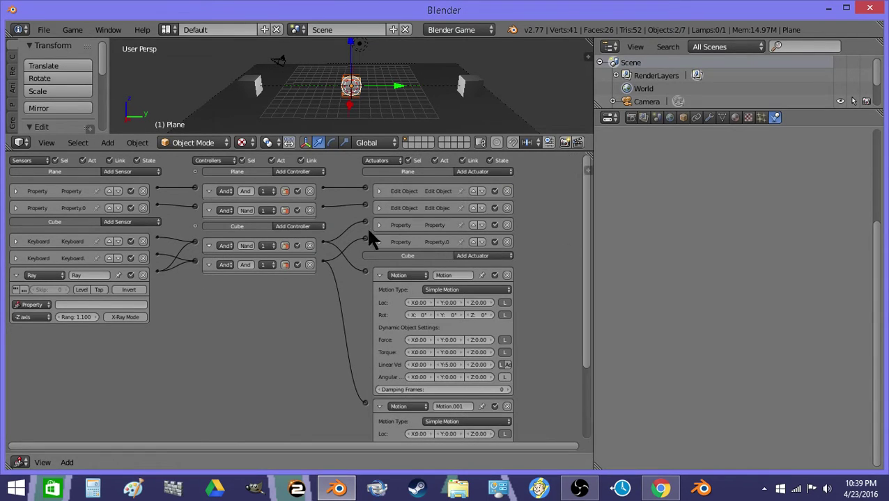
pyautogui.click(298, 172)
pyautogui.click(296, 182)
pyautogui.click(297, 171)
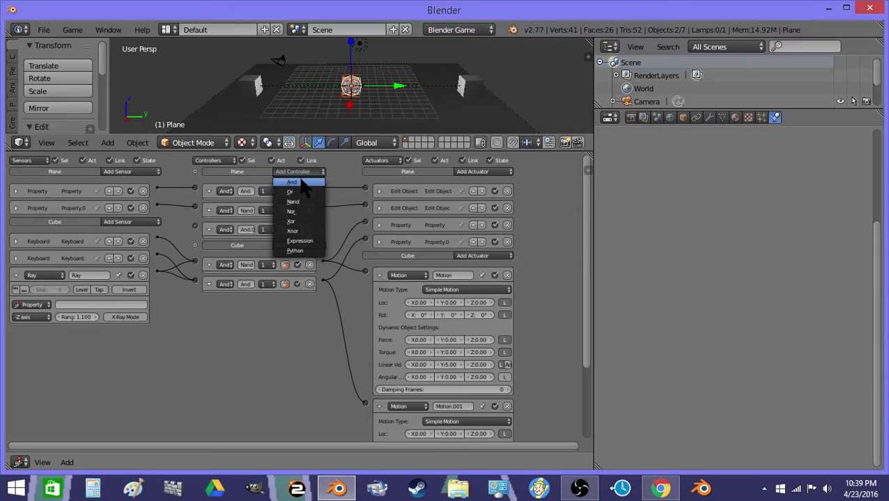
pyautogui.click(301, 183)
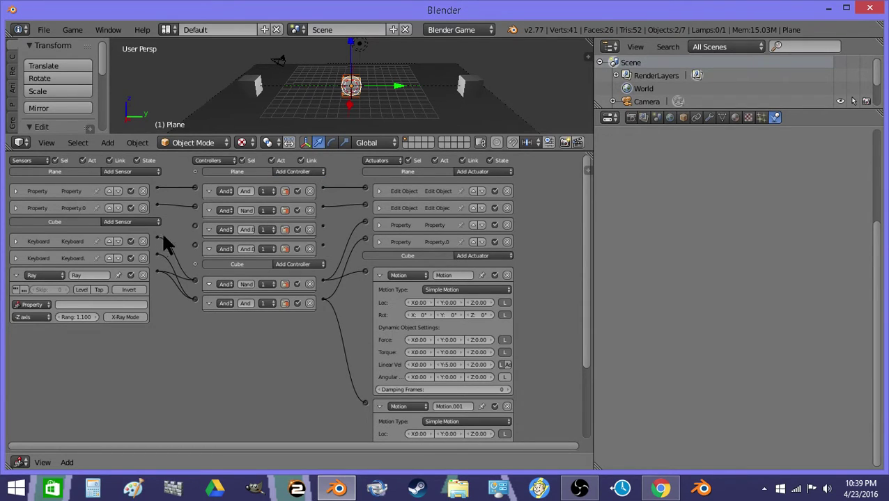
pyautogui.moveTo(175, 241); pyautogui.dragTo(194, 283)
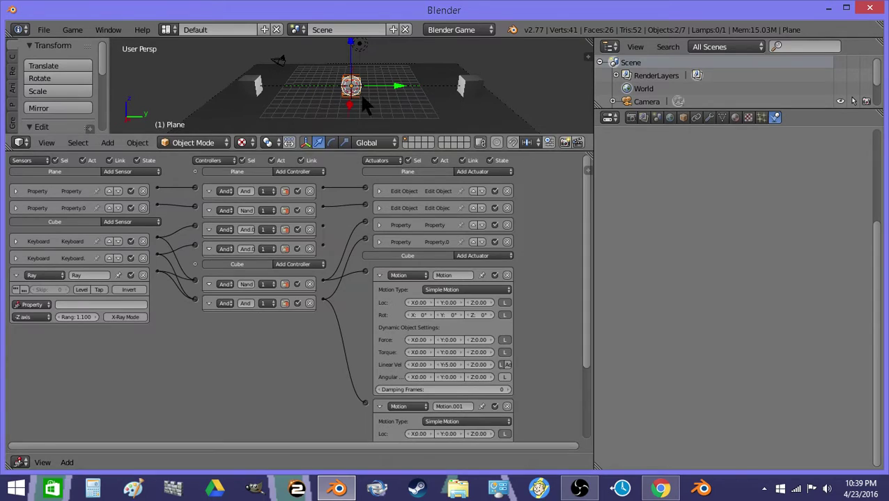
# Test-run the game again with the plane's added And controllers in place
pyautogui.press('p')
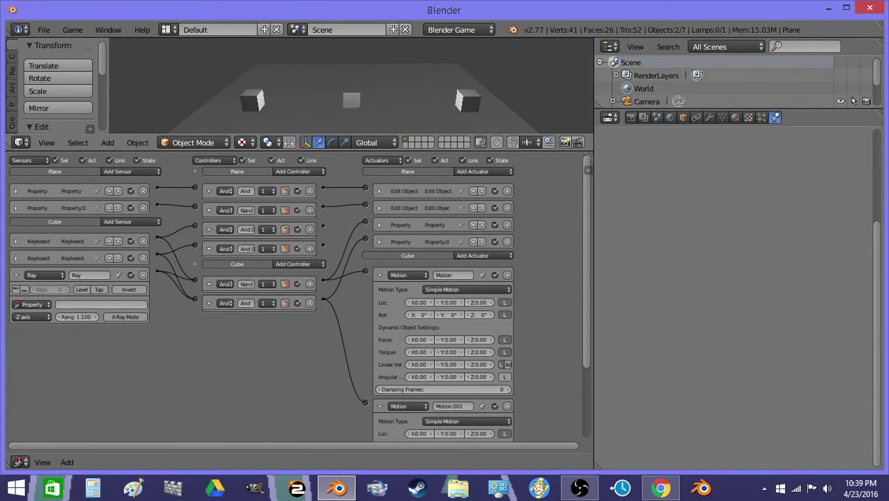
pyautogui.press('Escape')
pyautogui.press('p')
pyautogui.press('Right')
pyautogui.press('Left')
pyautogui.press('Escape')
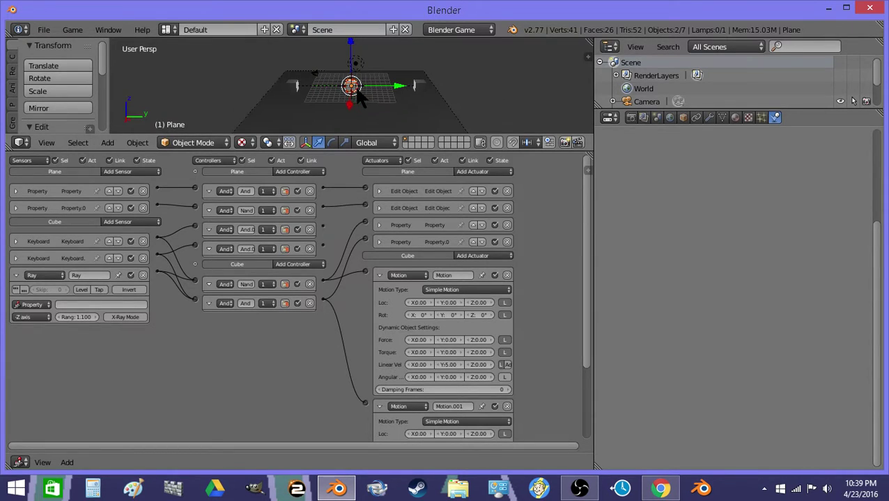
# Move the floor down along the Z axis below the cube, then deselect everything
pyautogui.rightClick(389, 112)
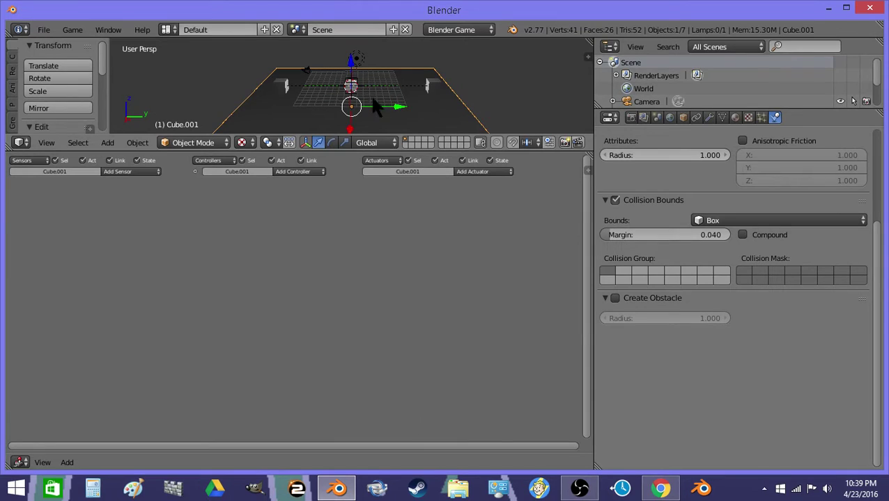
pyautogui.press('g')
pyautogui.press('z')
pyautogui.click(369, 81)
pyautogui.press('a')
# Set the cube's physics type to Static and test-run the game
pyautogui.scroll(3, 367, 78)
pyautogui.rightClick(365, 76)
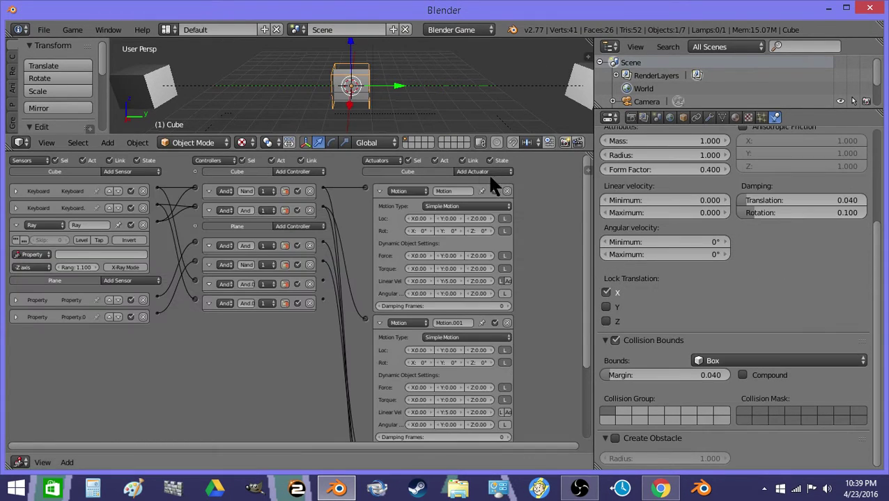
pyautogui.scroll(5, 742, 174)
pyautogui.click(736, 181)
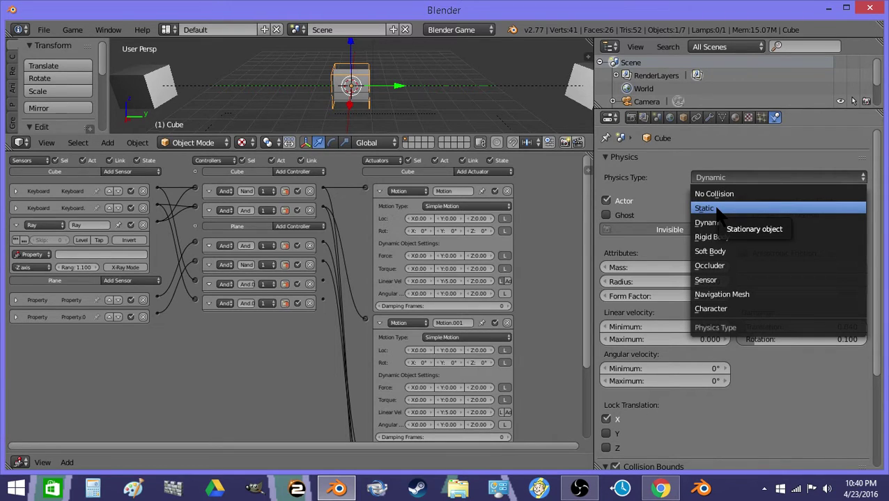
pyautogui.click(710, 208)
pyautogui.press('p')
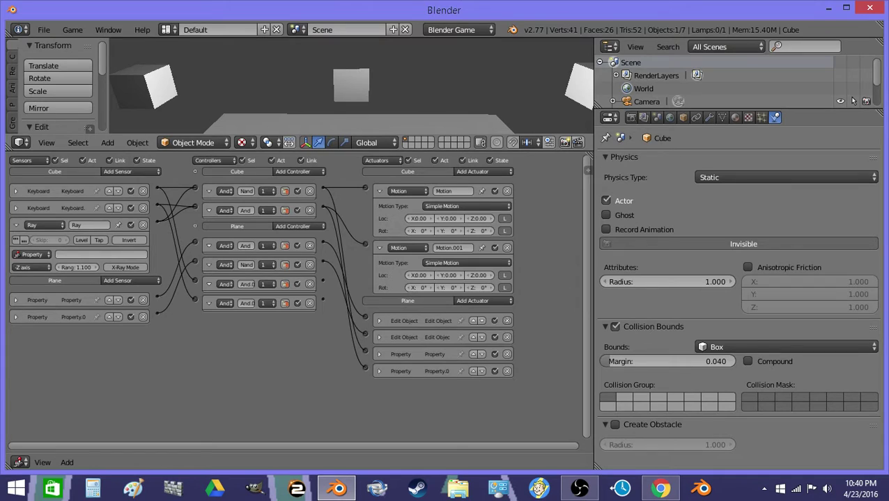
pyautogui.press('Escape')
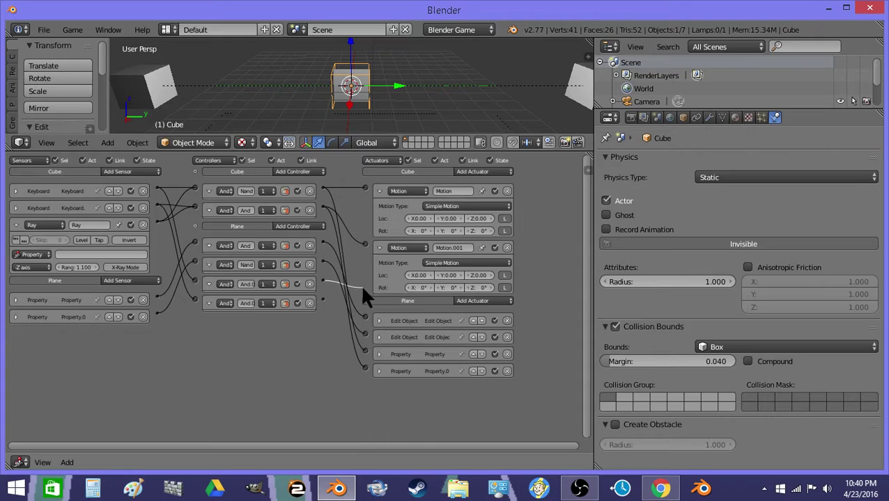
# Link the plane's two added And controllers to its two Property actuators and test-run the game
pyautogui.moveTo(370, 347); pyautogui.dragTo(322, 304)
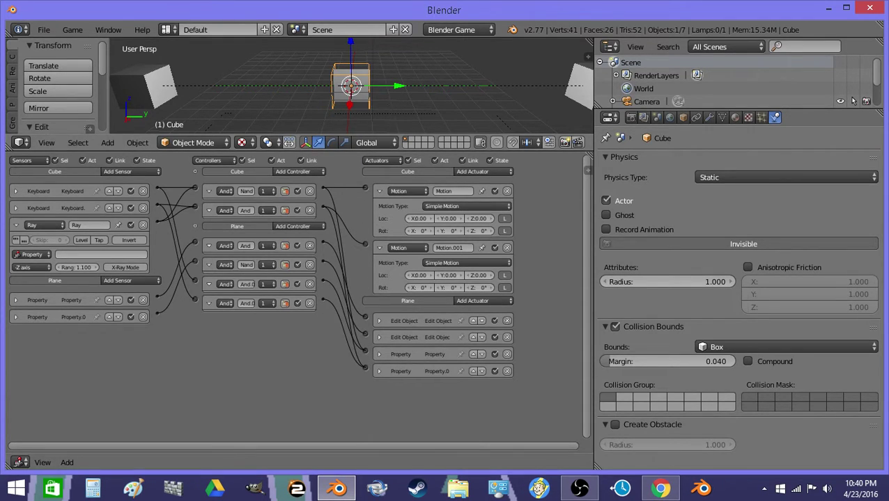
pyautogui.press('p')
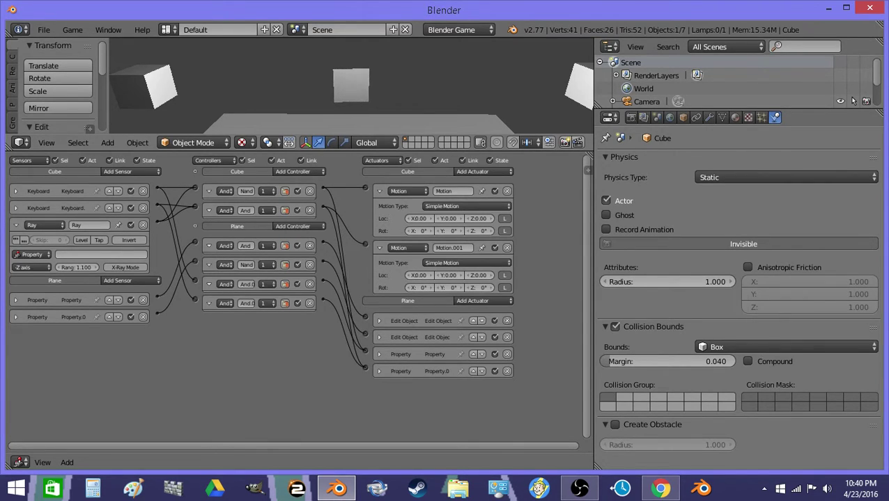
pyautogui.press('Escape')
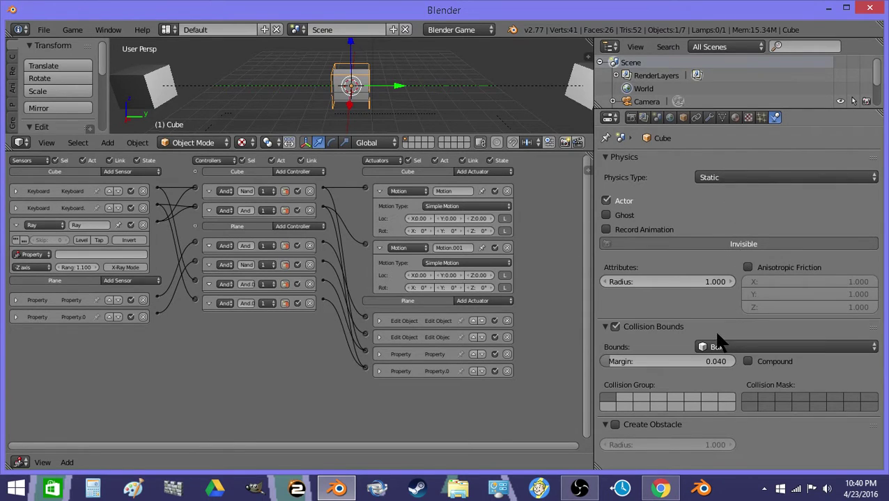
# Set the cube's physics type to Dynamic and enlarge the 3D viewport over the logic editor
pyautogui.click(714, 179)
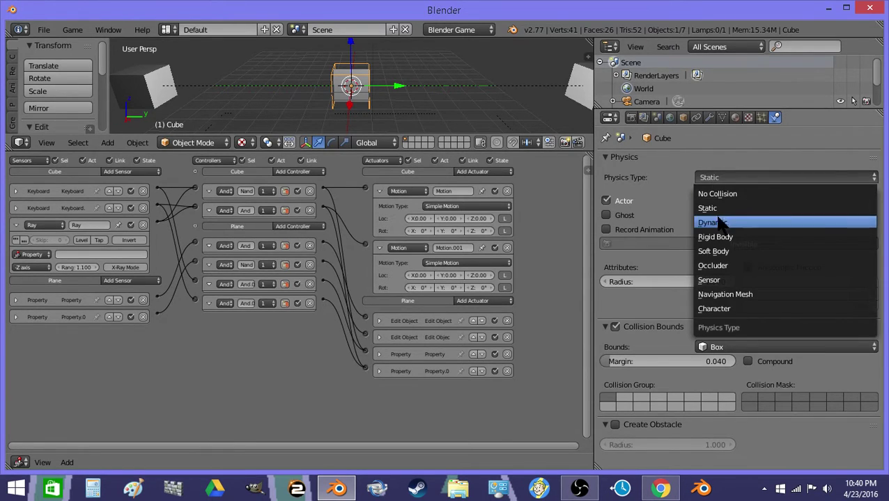
pyautogui.click(717, 221)
pyautogui.moveTo(370, 135); pyautogui.dragTo(370, 360)
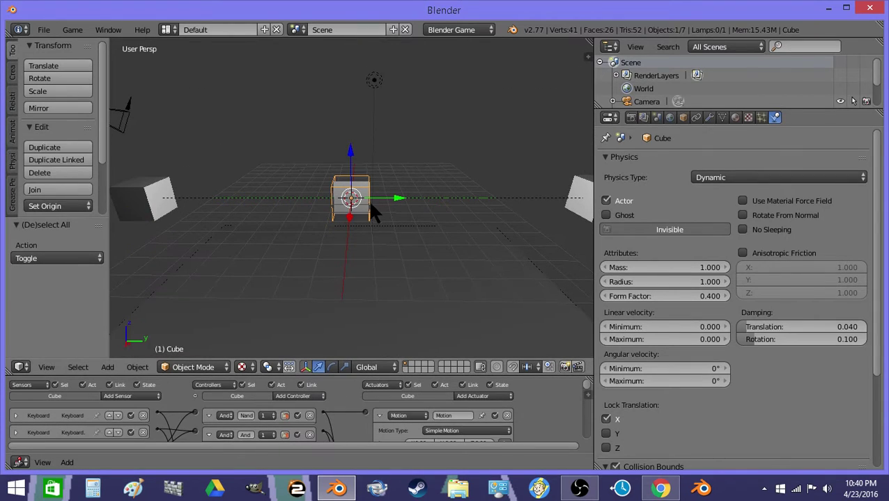
# Select the plane, enable its Boolean Right game property, and test-run the game
pyautogui.scroll(-3, 482, 418)
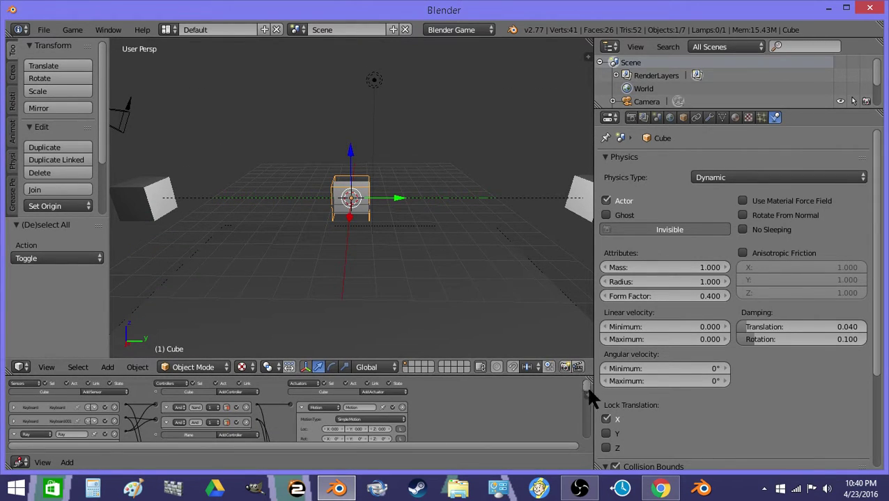
pyautogui.click(587, 394)
pyautogui.rightClick(443, 299)
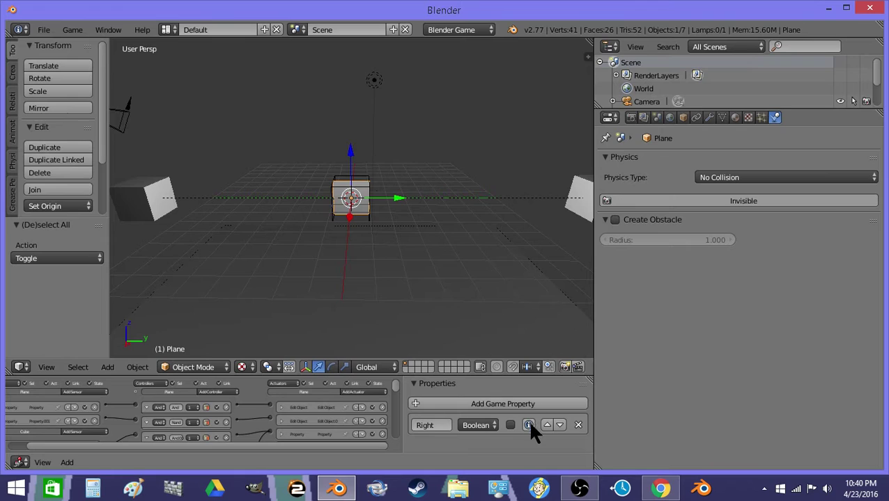
pyautogui.press('p')
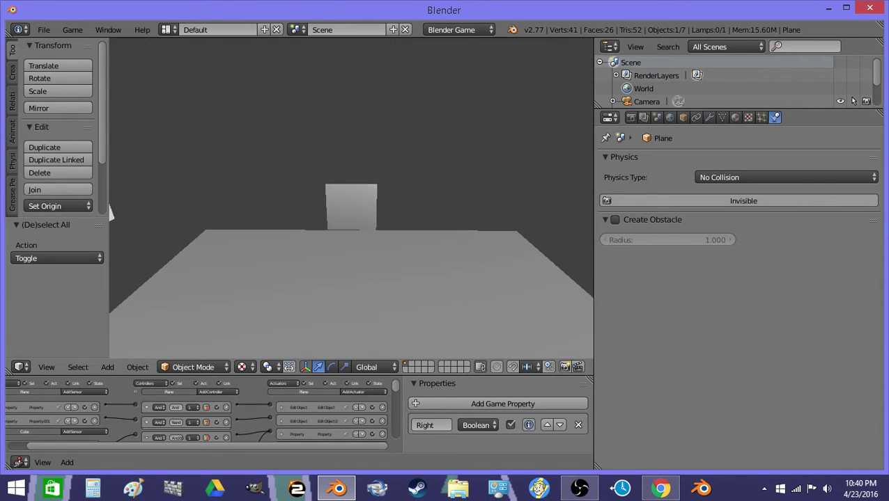
pyautogui.press('Escape')
# Edit the plane's mesh in wireframe display, scaling its +Y edge vertices along Z into a single point to form an arrow
pyautogui.press('Tab')
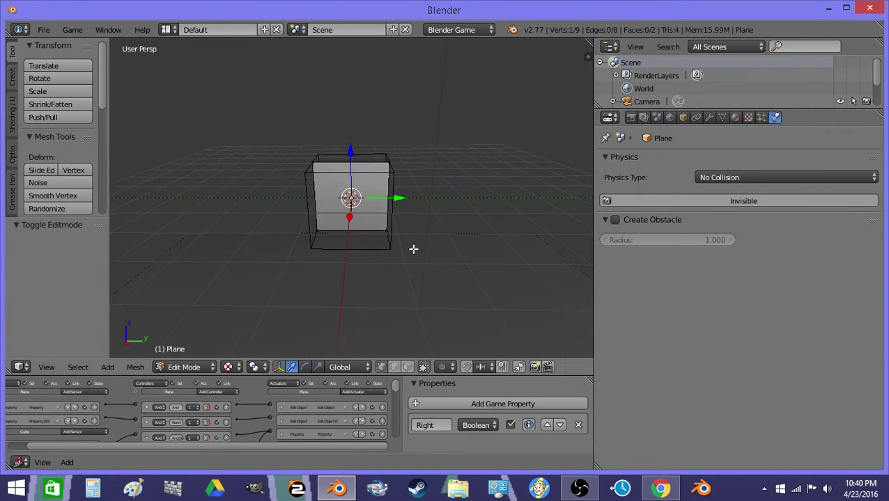
pyautogui.press('z')
pyautogui.press('b')
pyautogui.moveTo(414, 243); pyautogui.dragTo(370, 143)
pyautogui.press('s')
pyautogui.press('z')
pyautogui.click(430, 170)
pyautogui.press('Tab')
pyautogui.press('Tab')
# Try to remove the doubled vertices at the plane's collapsed tip and undo the removal
pyautogui.scroll(-5, 76, 186)
pyautogui.scroll(-5, 70, 175)
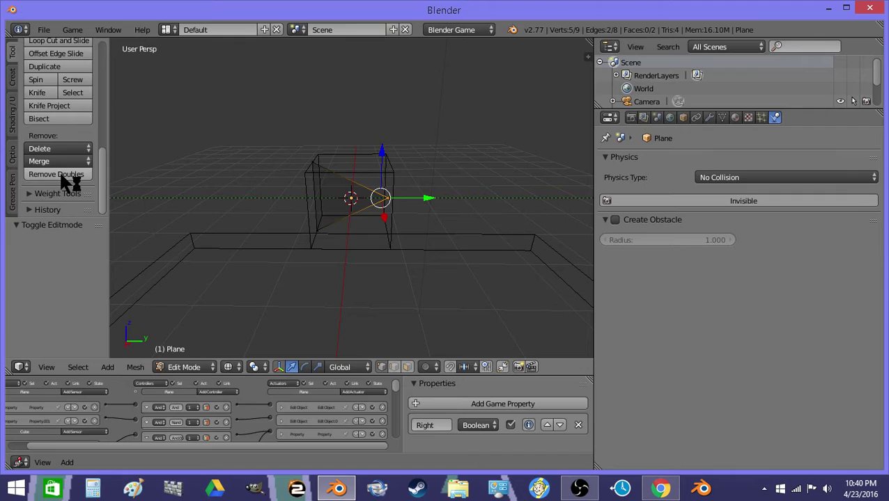
pyautogui.click(64, 174)
pyautogui.hotkey('ctrl', 'z')
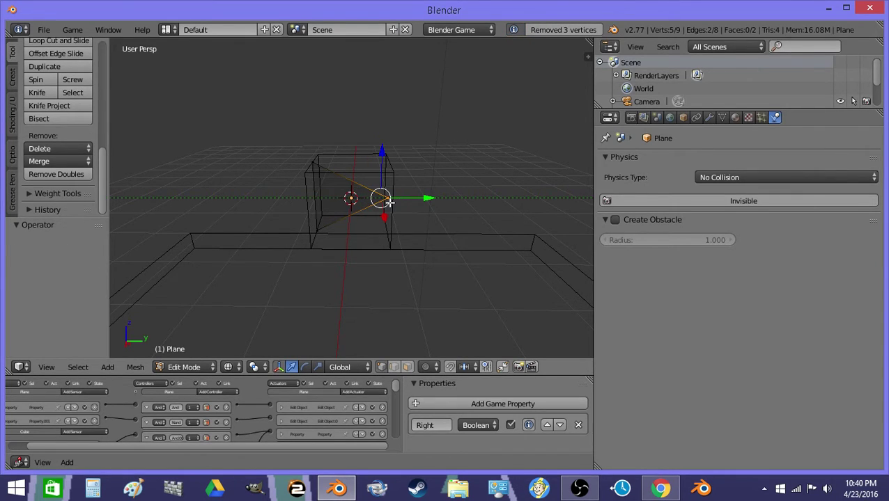
# Select the plane's left-hand face in face select mode and remove its doubled vertices with a 0.0001 merge distance
pyautogui.scroll(2, 389, 202)
pyautogui.click(406, 367)
pyautogui.rightClick(346, 202)
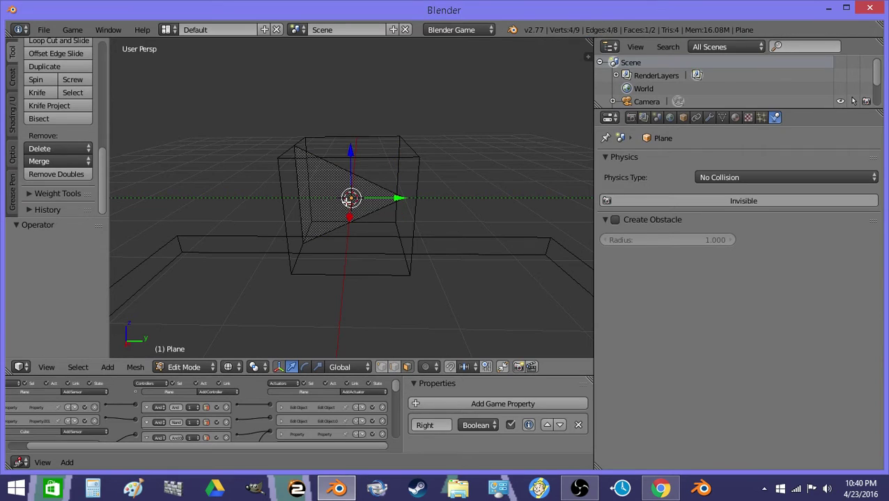
pyautogui.click(48, 174)
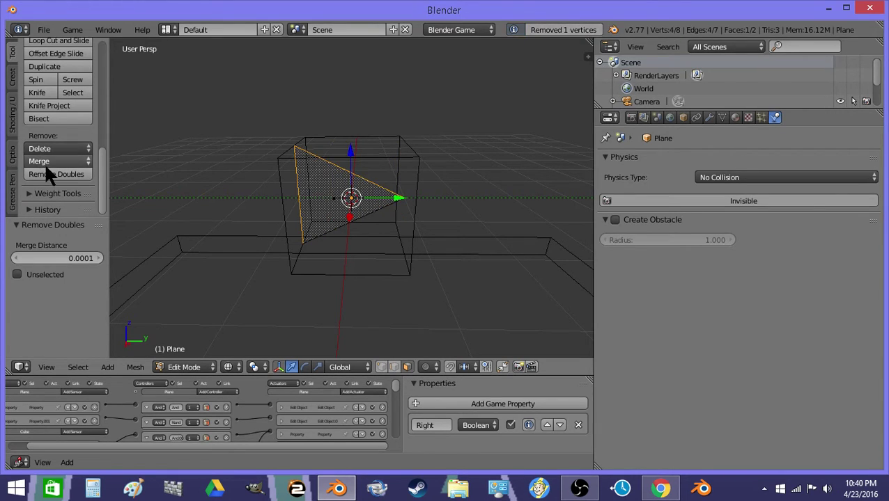
# Return the plane to Object Mode, switch the viewport back to shaded display, and test-run the game with the arrow shape
pyautogui.press('Tab')
pyautogui.click(241, 367)
pyautogui.click(262, 321)
pyautogui.scroll(-3, 351, 237)
pyautogui.press('p')
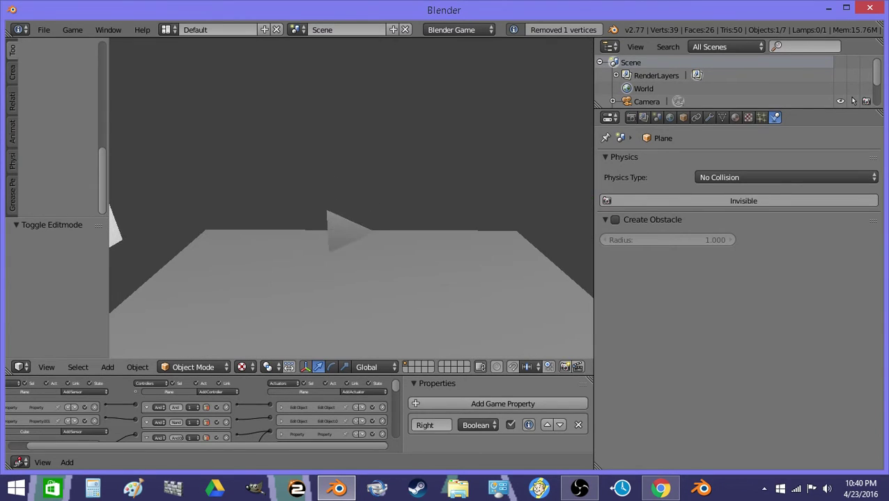
pyautogui.press('Escape')
# Test-run the game again to check the arrow's turning between the two target cubes
pyautogui.scroll(-3, 382, 249)
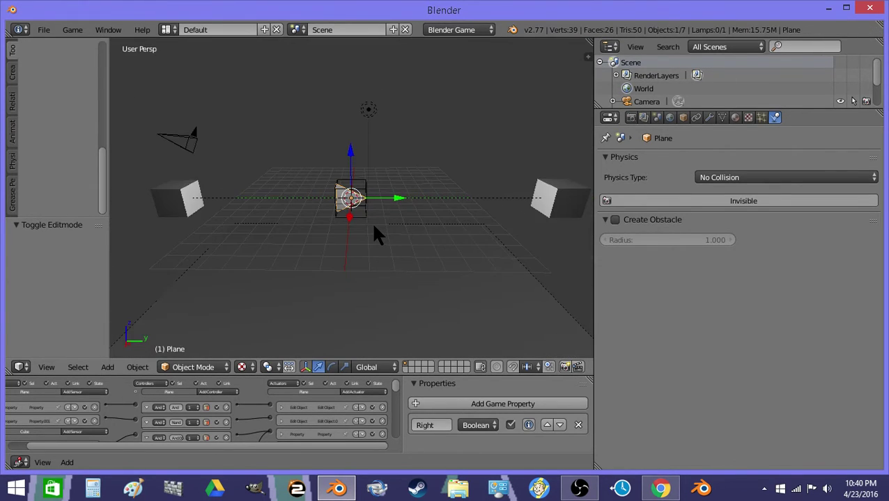
pyautogui.press('p')
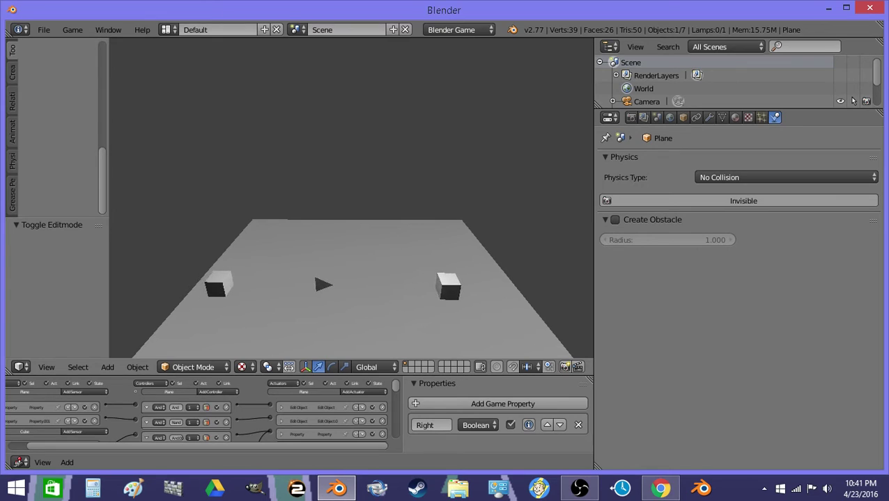
pyautogui.press('Escape')
# Make the Left and Right target cubes invisible, and test-run the game while steering the arrow left
pyautogui.rightClick(241, 198)
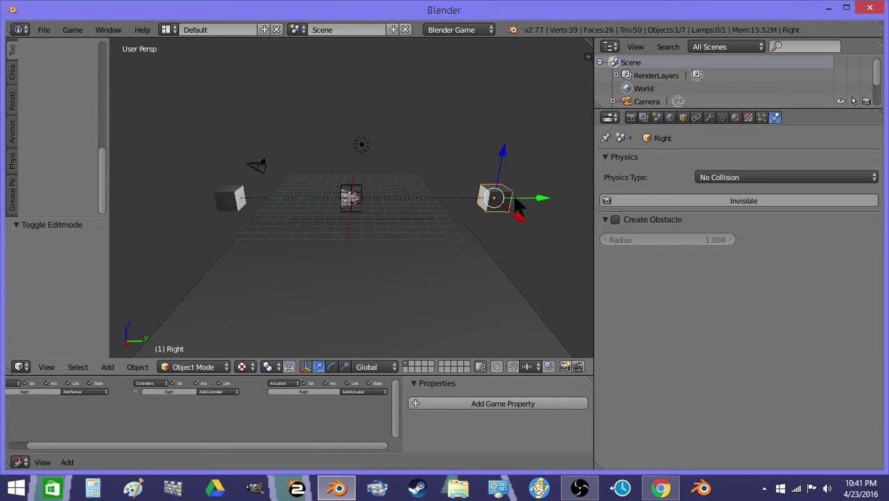
pyautogui.press('p')
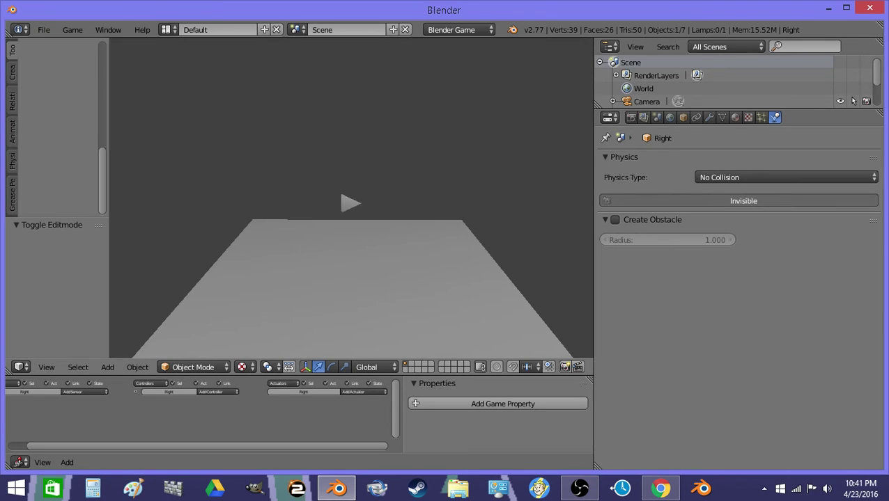
pyautogui.press('Left')
pyautogui.press('Left')
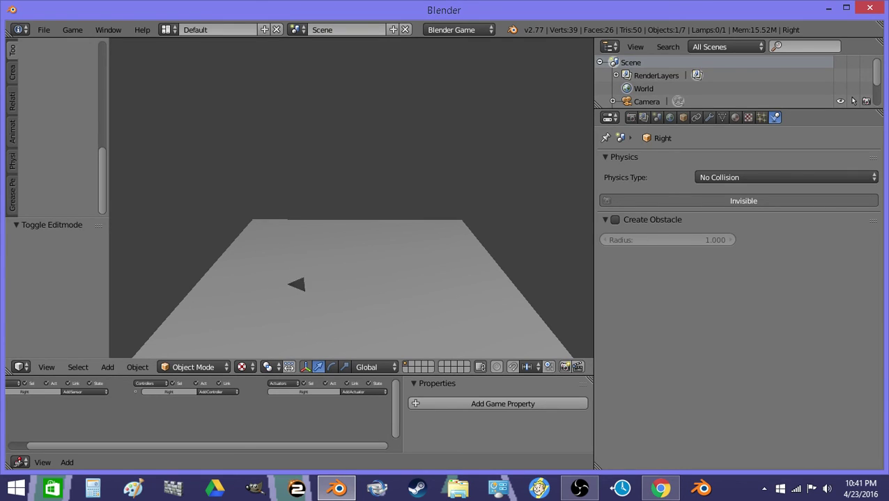